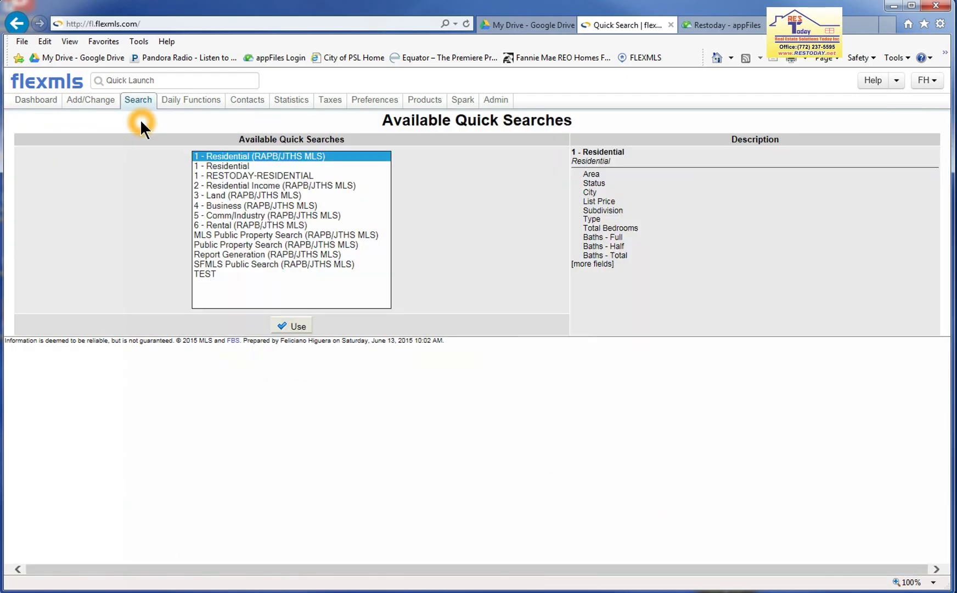
# Open the 1 - RESTODAY-RESIDENTIAL quick search in Map Search mode and dismiss the prompt to plot listings
pyautogui.click(258, 167)
pyautogui.click(257, 175)
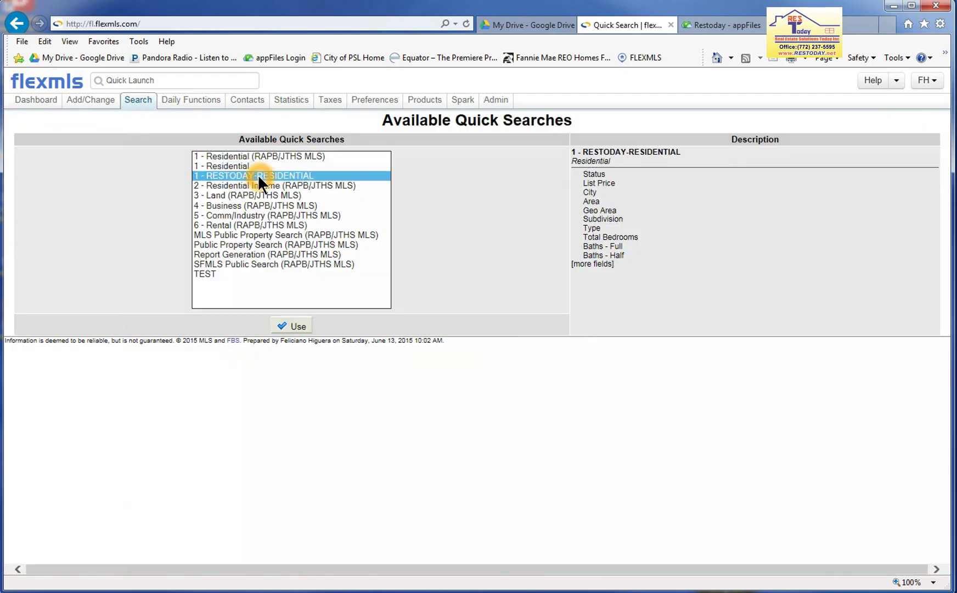
pyautogui.click(618, 351)
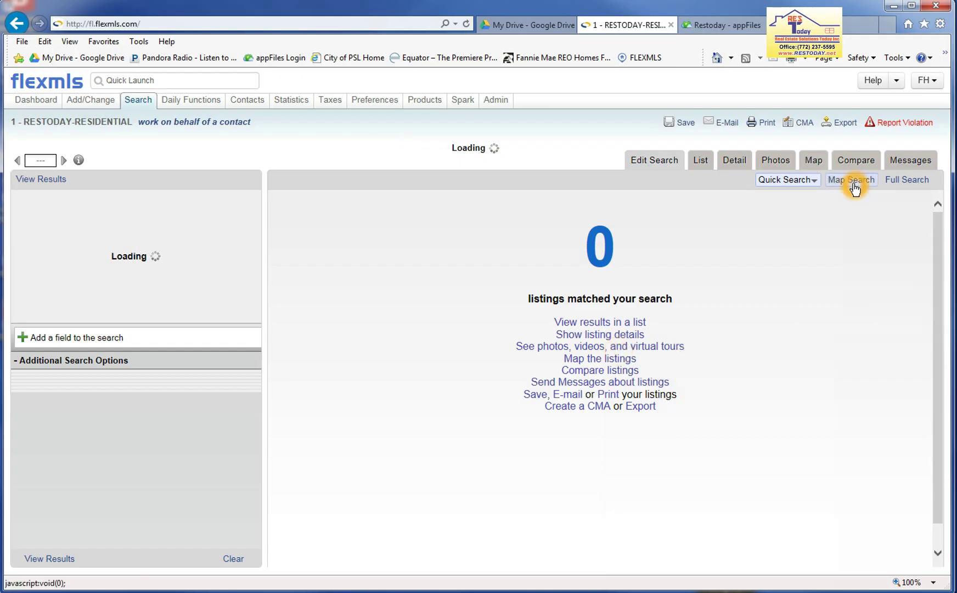
pyautogui.click(858, 186)
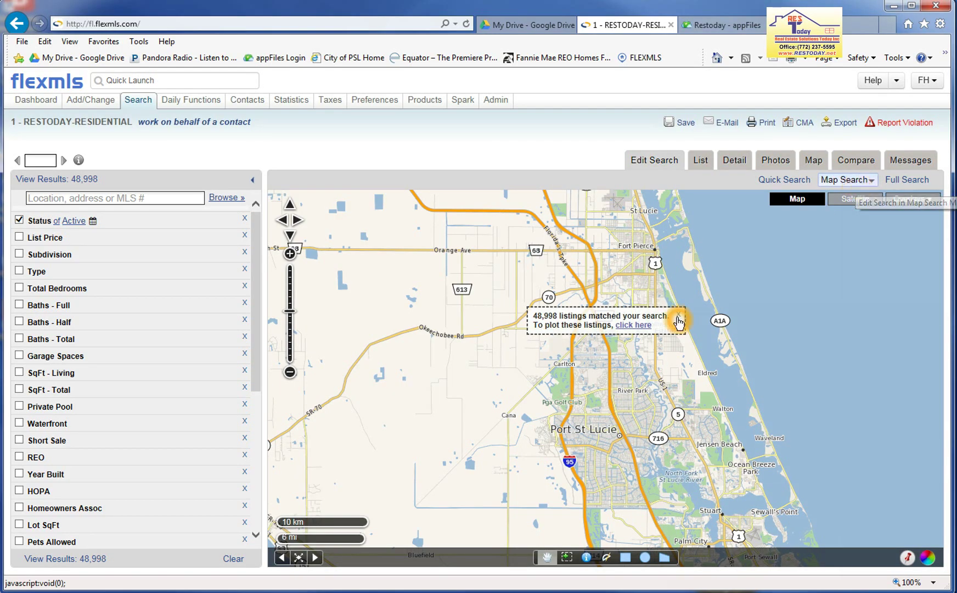
pyautogui.click(679, 314)
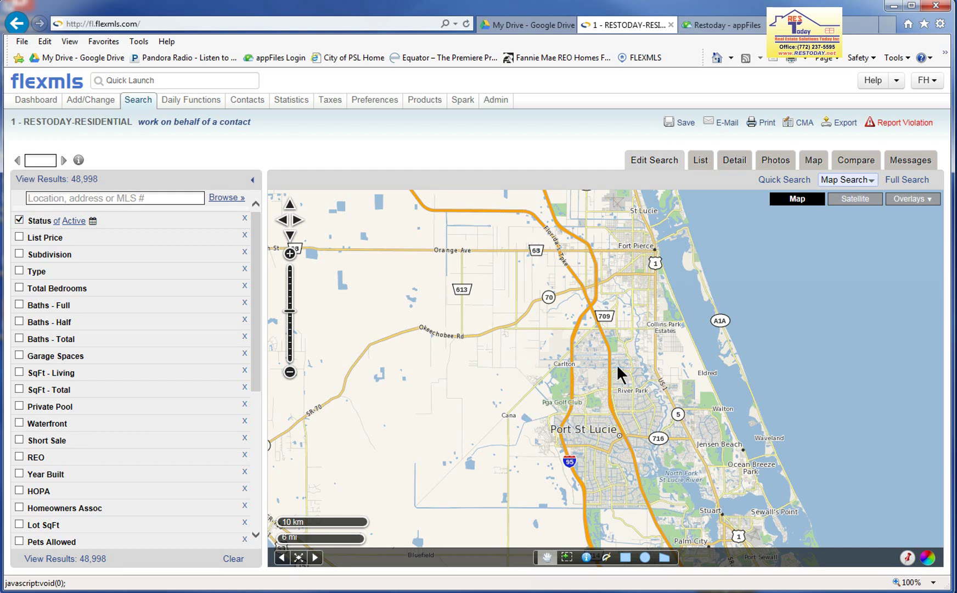
# Examine the Port St Lucie area on the search map at a closer scale
pyautogui.moveTo(639, 430); pyautogui.dragTo(600, 408)
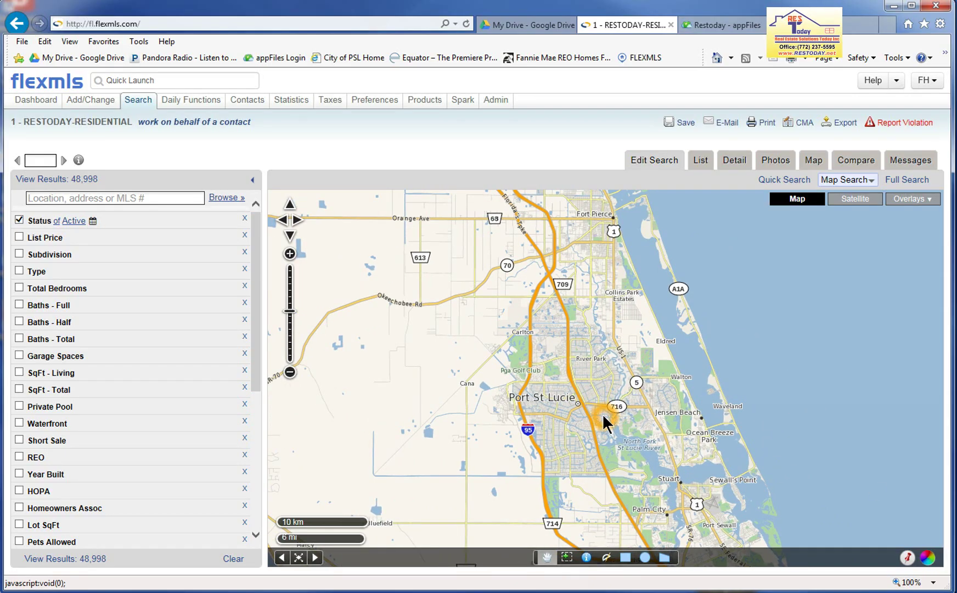
pyautogui.moveTo(590, 379); pyautogui.dragTo(618, 366)
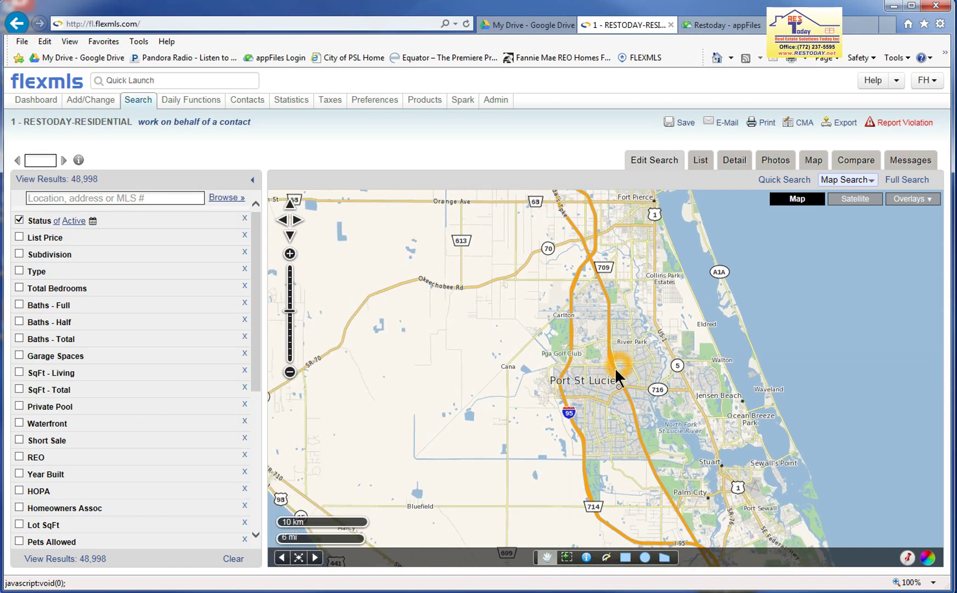
pyautogui.scroll(1, 619, 410)
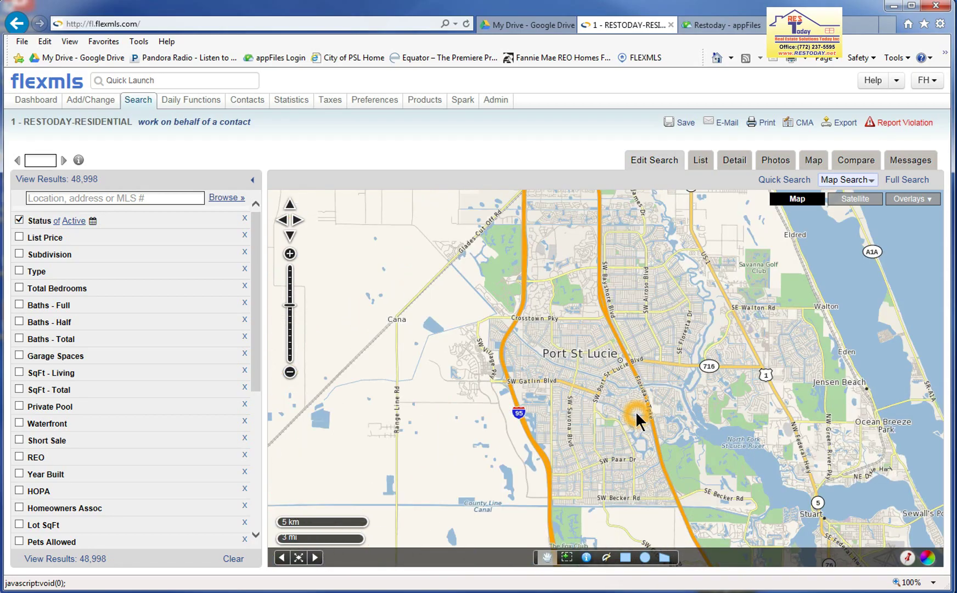
pyautogui.moveTo(694, 422); pyautogui.dragTo(651, 410)
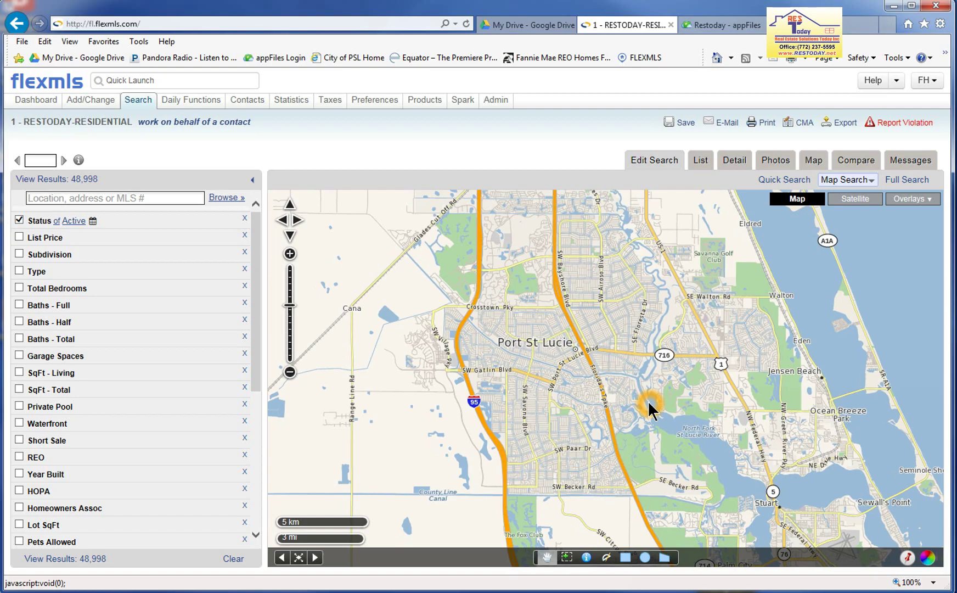
pyautogui.moveTo(649, 409); pyautogui.dragTo(653, 404)
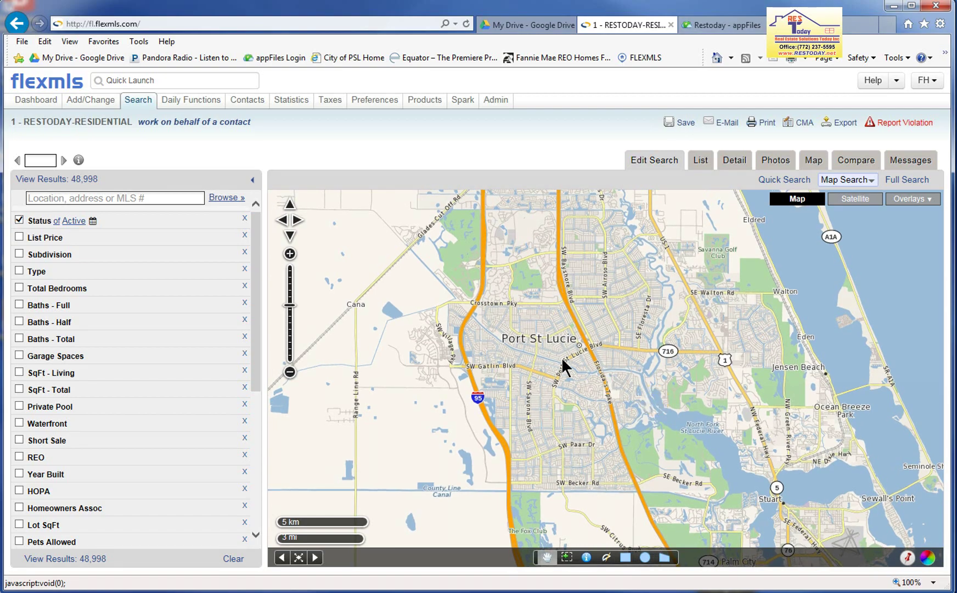
pyautogui.moveTo(627, 353); pyautogui.dragTo(647, 359)
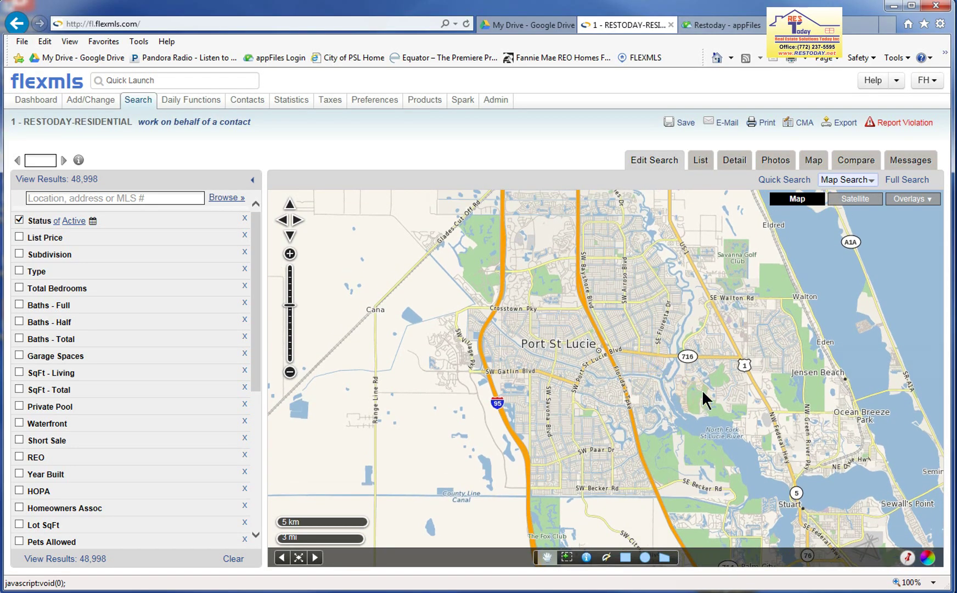
pyautogui.moveTo(690, 391); pyautogui.dragTo(708, 391)
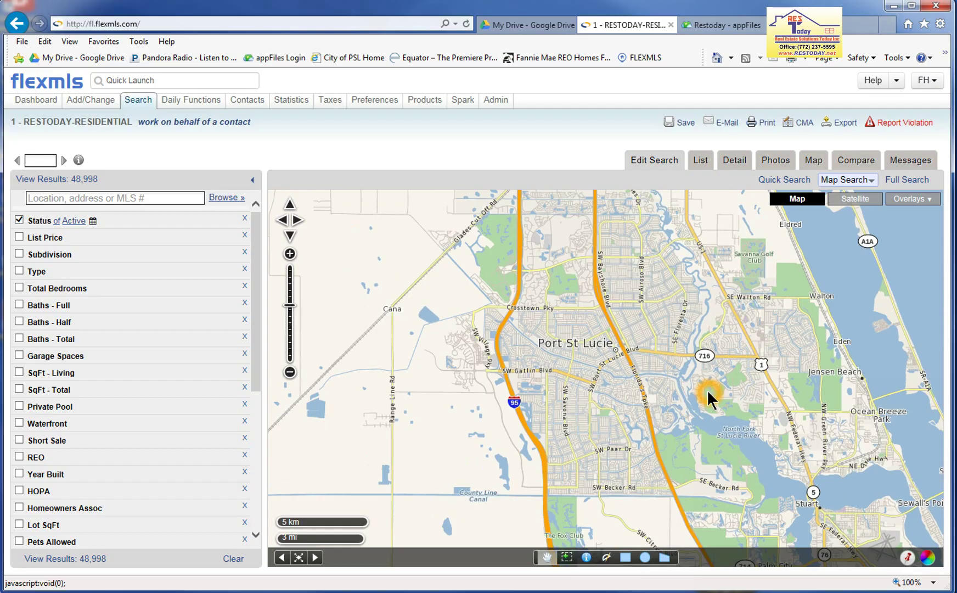
pyautogui.moveTo(707, 388); pyautogui.dragTo(708, 388)
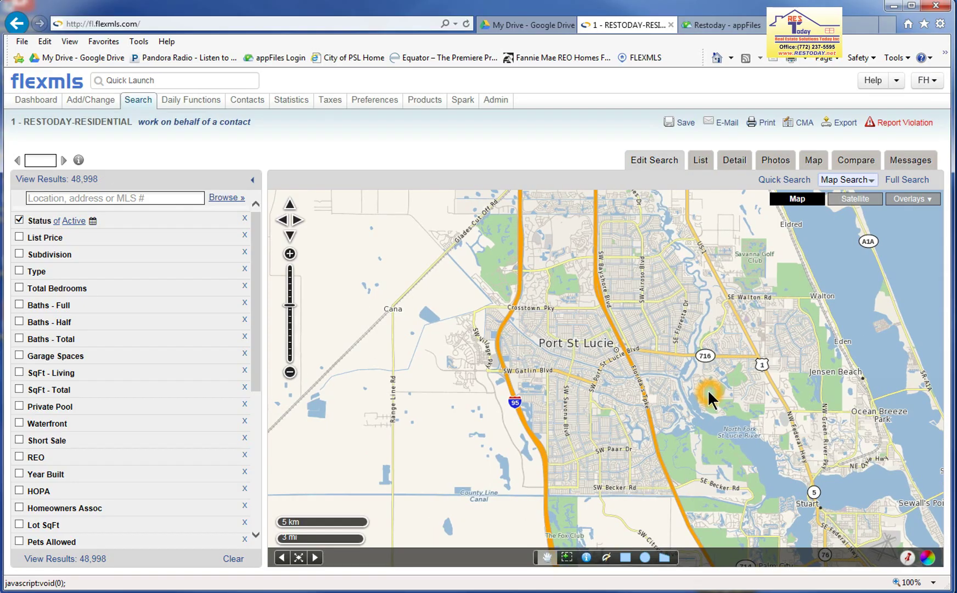
pyautogui.moveTo(707, 389); pyautogui.dragTo(694, 406)
# Draw a rectangle search shape over southern Port St Lucie, from SW Gatlin Blvd to SW Becker Rd and I-95 to Florida's Turnpike
pyautogui.click(624, 560)
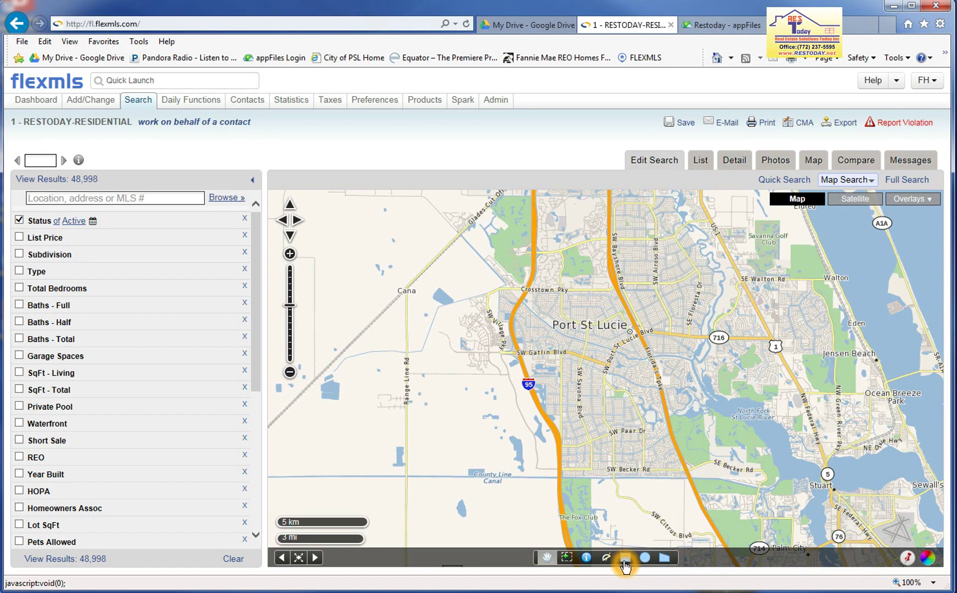
pyautogui.click(665, 561)
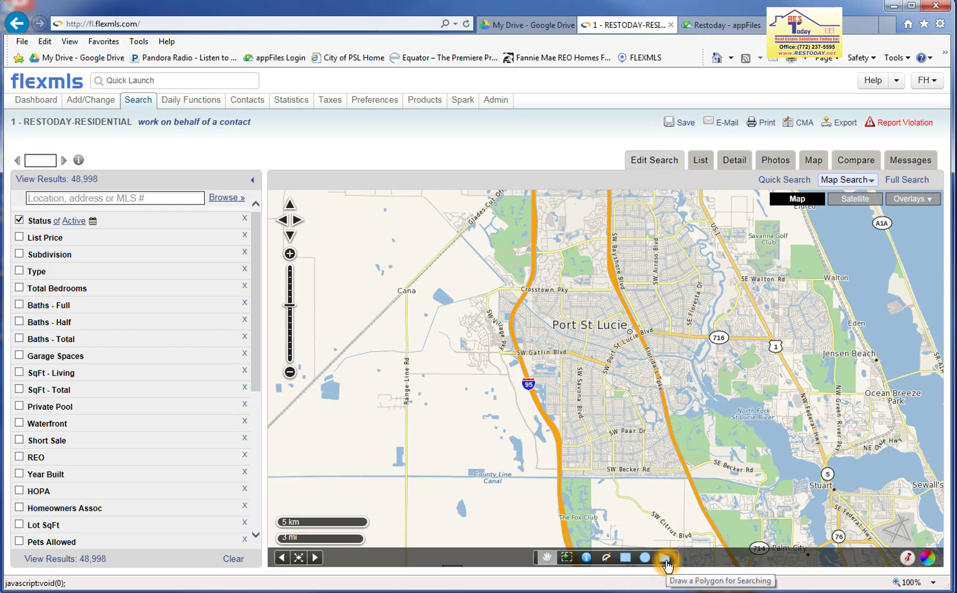
pyautogui.click(625, 557)
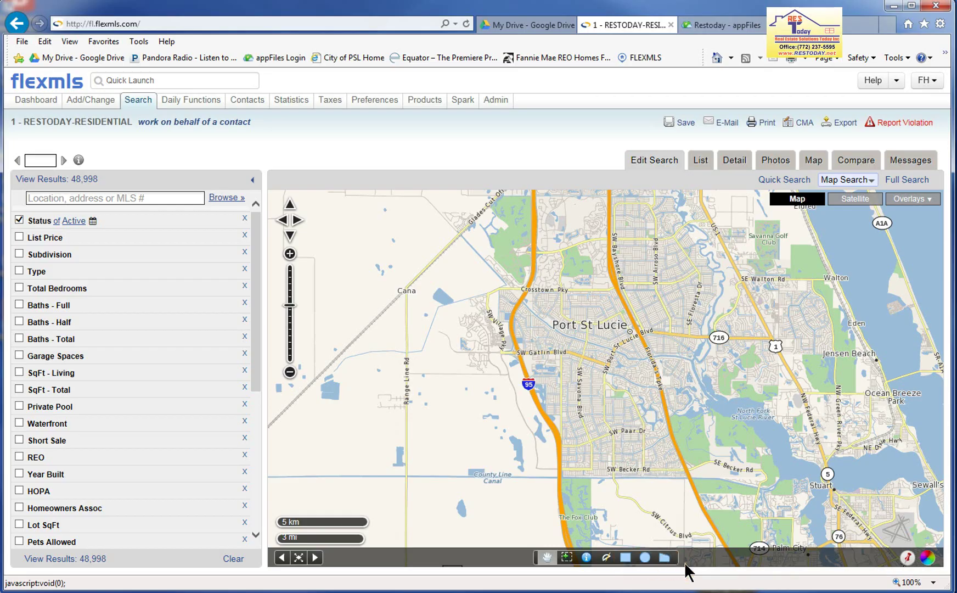
pyautogui.click(625, 558)
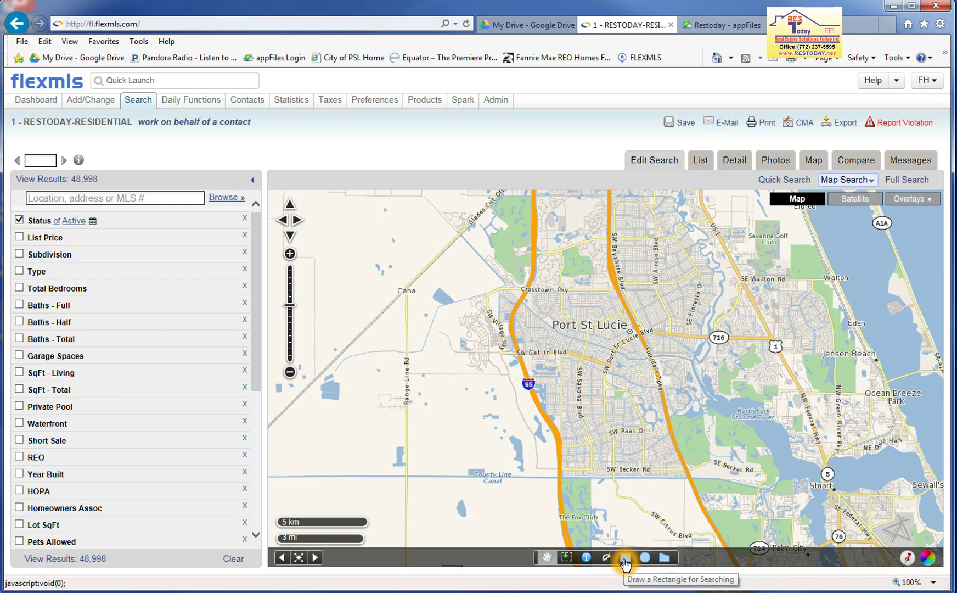
pyautogui.click(625, 559)
pyautogui.click(529, 353)
pyautogui.click(510, 348)
pyautogui.click(516, 352)
pyautogui.moveTo(516, 348); pyautogui.dragTo(692, 476)
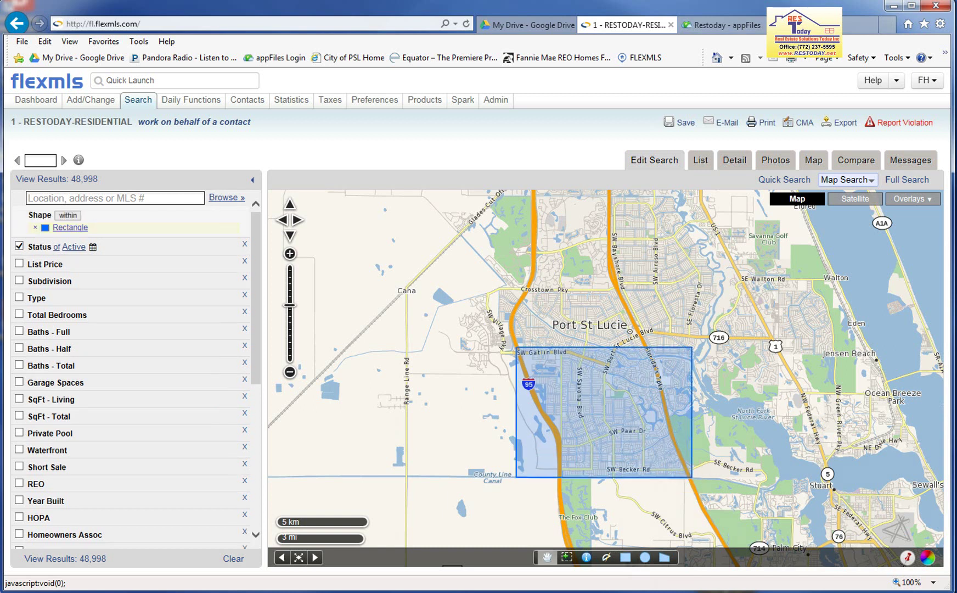
pyautogui.click(561, 444)
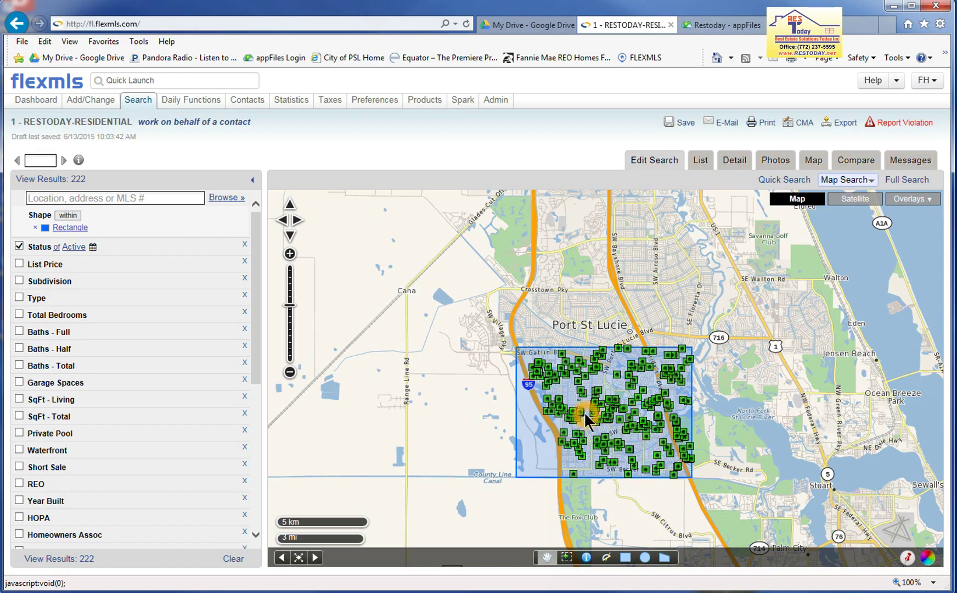
# Examine the listings plotted inside the rectangle up close
pyautogui.scroll(1, 657, 397)
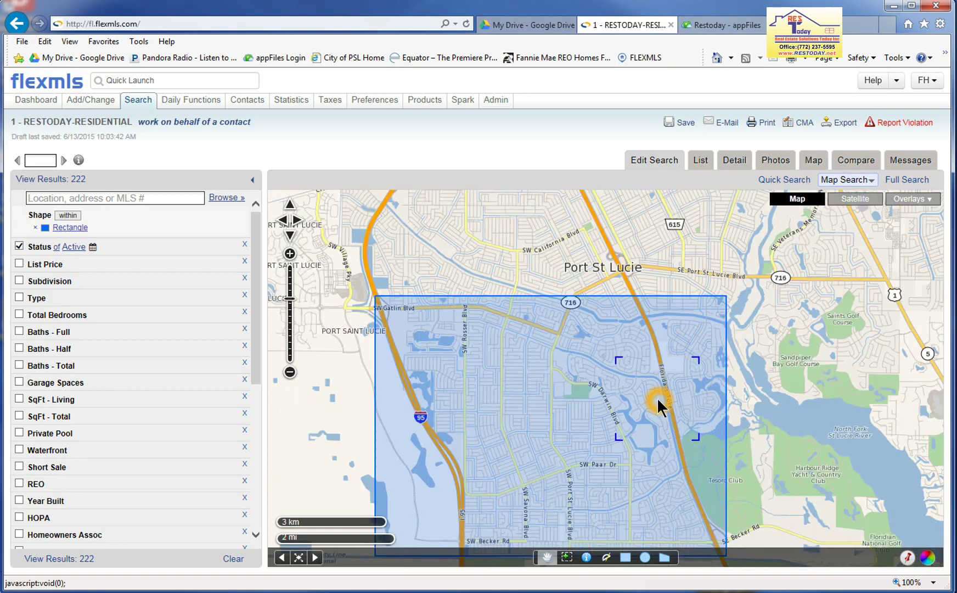
pyautogui.moveTo(783, 414); pyautogui.dragTo(783, 383)
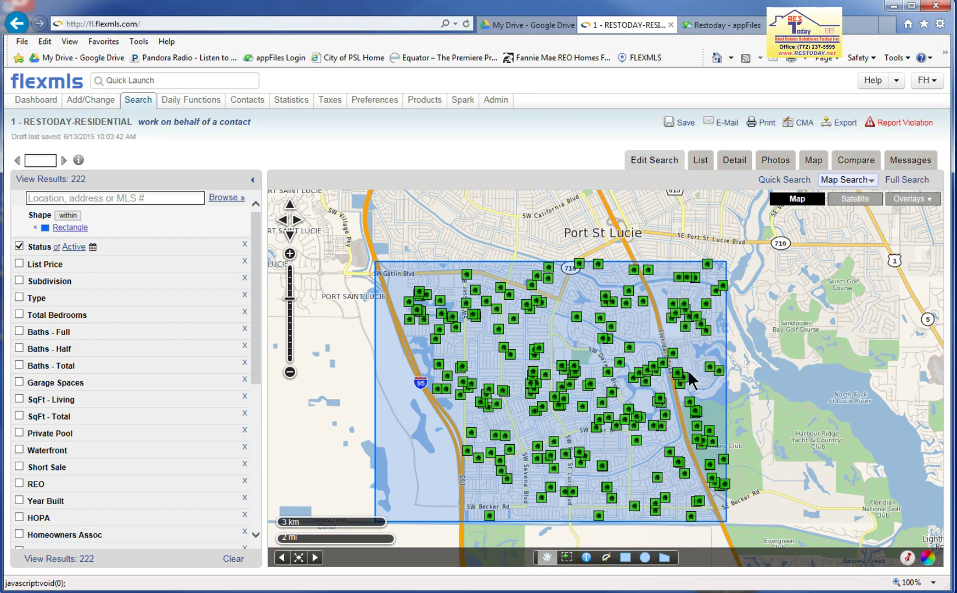
pyautogui.click(690, 396)
pyautogui.click(652, 405)
pyautogui.click(794, 385)
pyautogui.moveTo(796, 332); pyautogui.dragTo(818, 339)
pyautogui.click(584, 365)
pyautogui.click(575, 337)
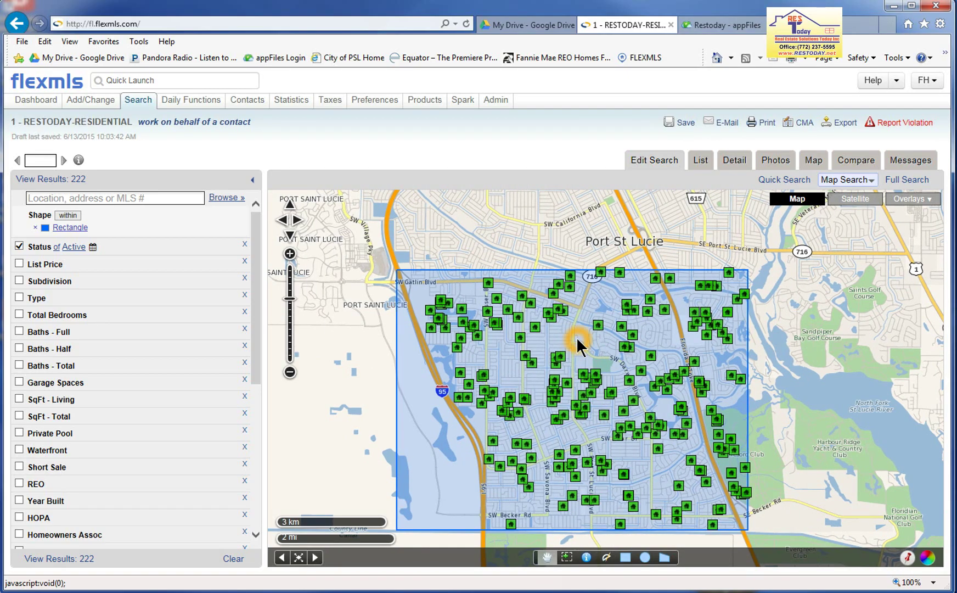
# Look at the rectangle's edit options, close them, and remove the rectangle from the search criteria
pyautogui.click(581, 323)
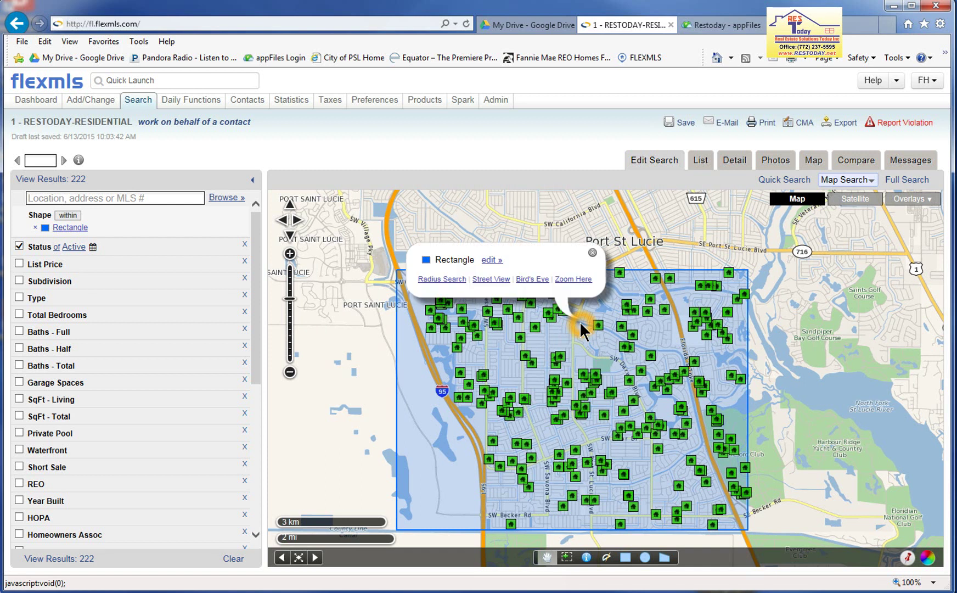
pyautogui.click(490, 260)
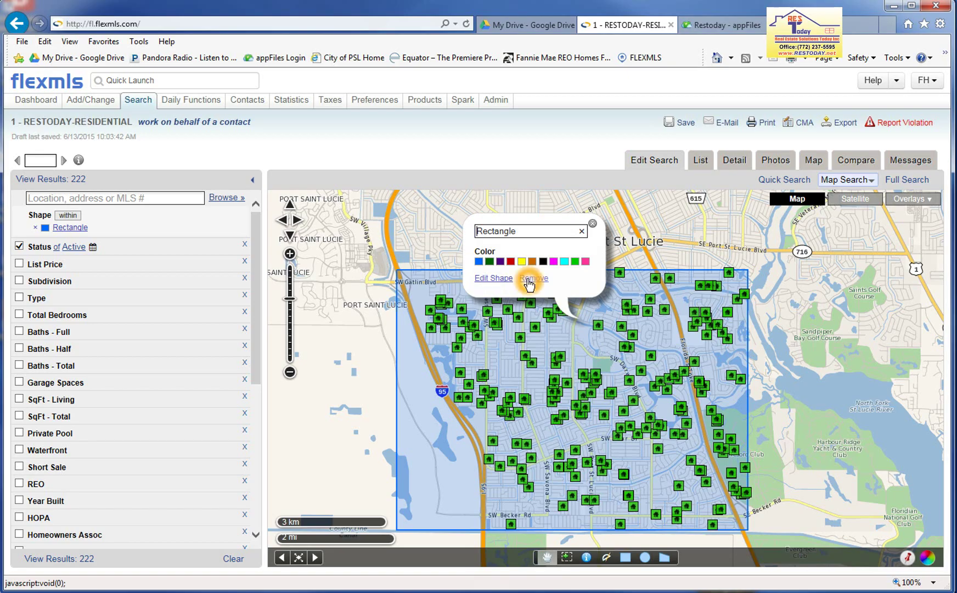
pyautogui.click(592, 223)
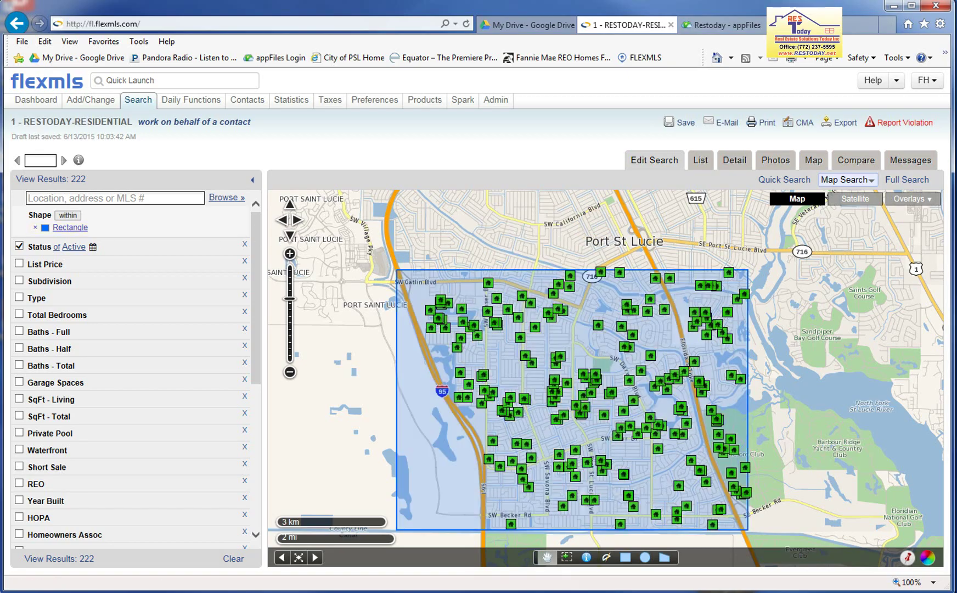
pyautogui.click(35, 228)
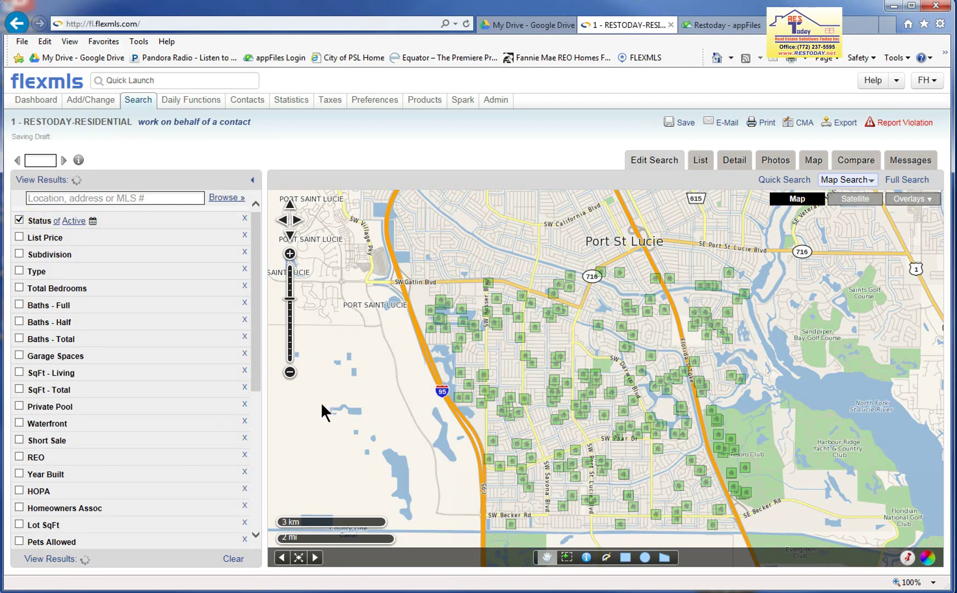
# Draw a circle search shape with a radius of about 4.3 mi around southern Port St Lucie
pyautogui.click(290, 372)
pyautogui.moveTo(636, 369); pyautogui.dragTo(507, 363)
pyautogui.moveTo(460, 402); pyautogui.dragTo(497, 375)
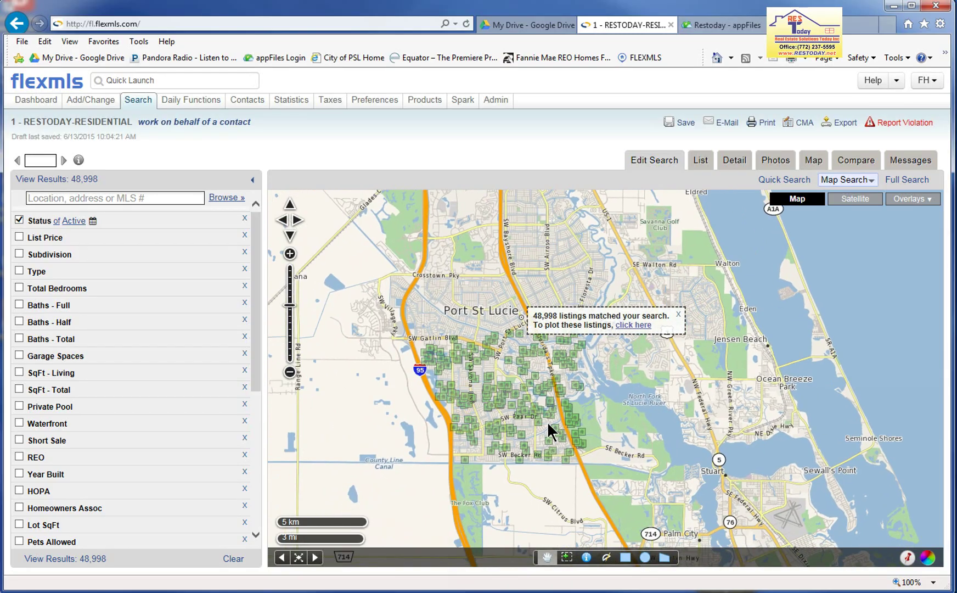
pyautogui.moveTo(563, 448); pyautogui.dragTo(577, 448)
pyautogui.scroll(1, 518, 425)
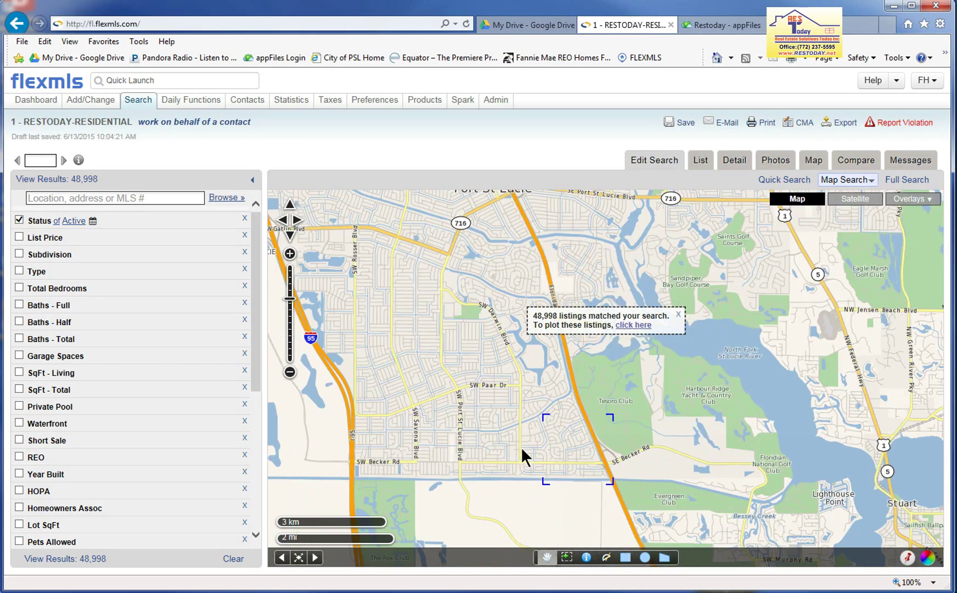
pyautogui.moveTo(468, 392); pyautogui.dragTo(601, 400)
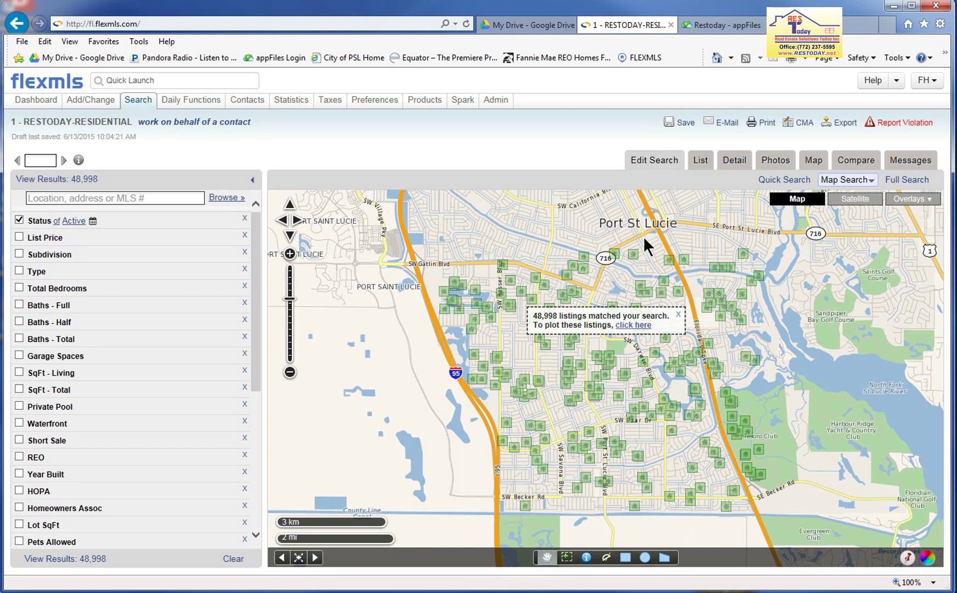
pyautogui.click(645, 557)
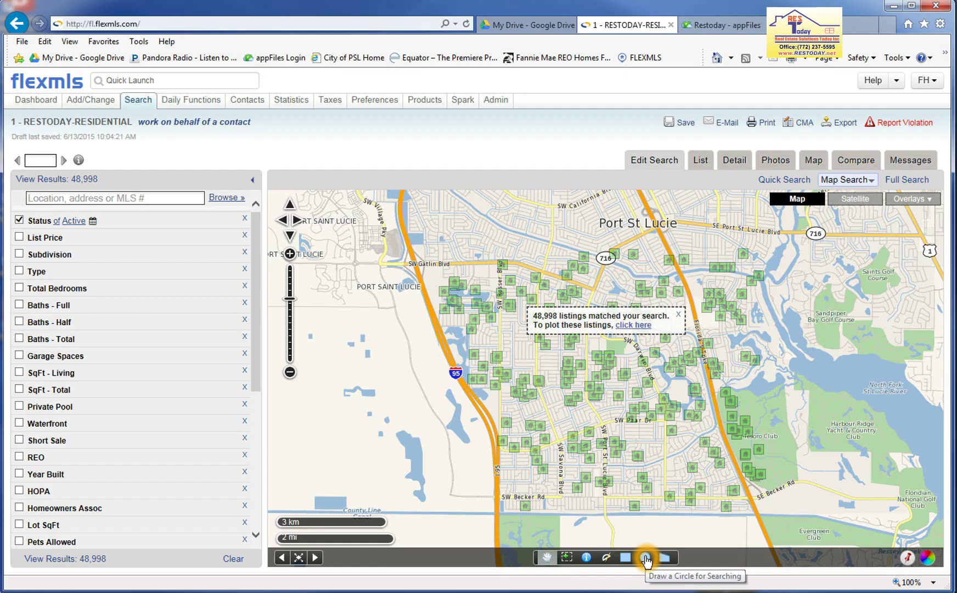
pyautogui.moveTo(563, 345); pyautogui.dragTo(744, 467)
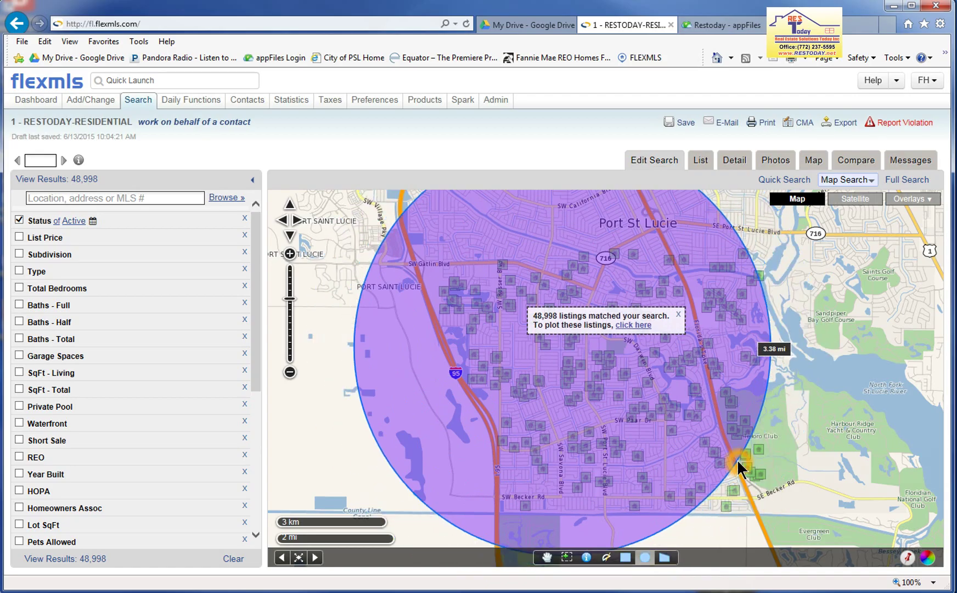
pyautogui.click(787, 489)
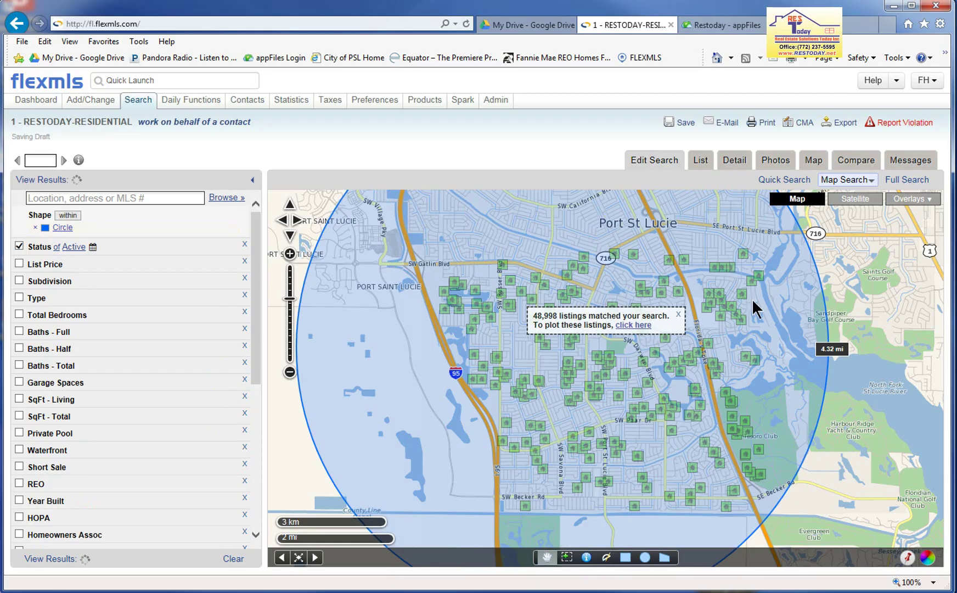
# Review the listings plotted inside the circle and the radius label on its edge
pyautogui.click(745, 396)
pyautogui.click(540, 441)
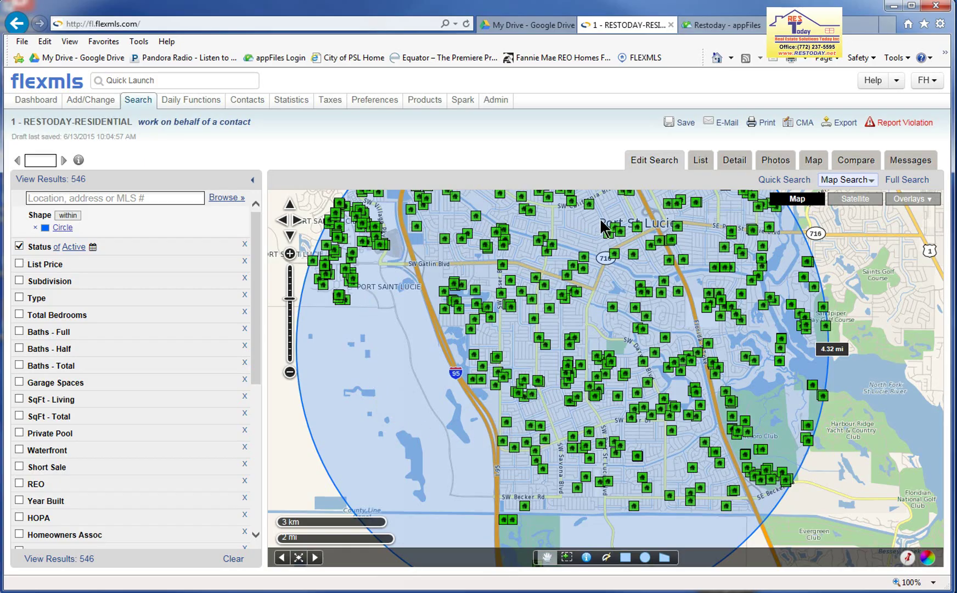
pyautogui.click(760, 288)
pyautogui.click(825, 351)
# Remove the circle from the search criteria and dismiss the prompt to plot listings
pyautogui.click(646, 557)
pyautogui.click(27, 223)
pyautogui.click(33, 225)
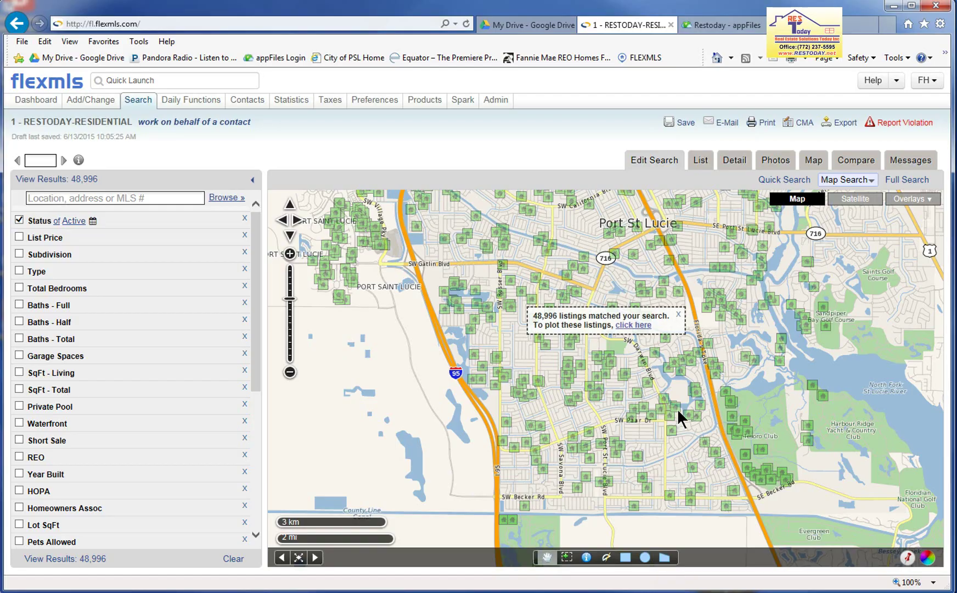
pyautogui.click(678, 315)
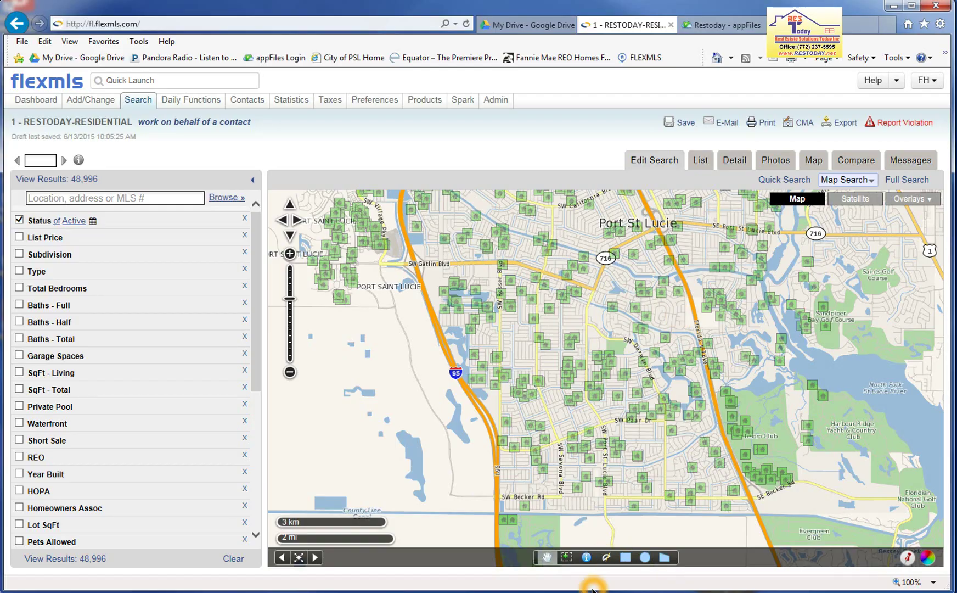
# Draw a circle search shape with a radius of about 1.05 mi between I-95 and SW Darwin Blvd
pyautogui.click(641, 557)
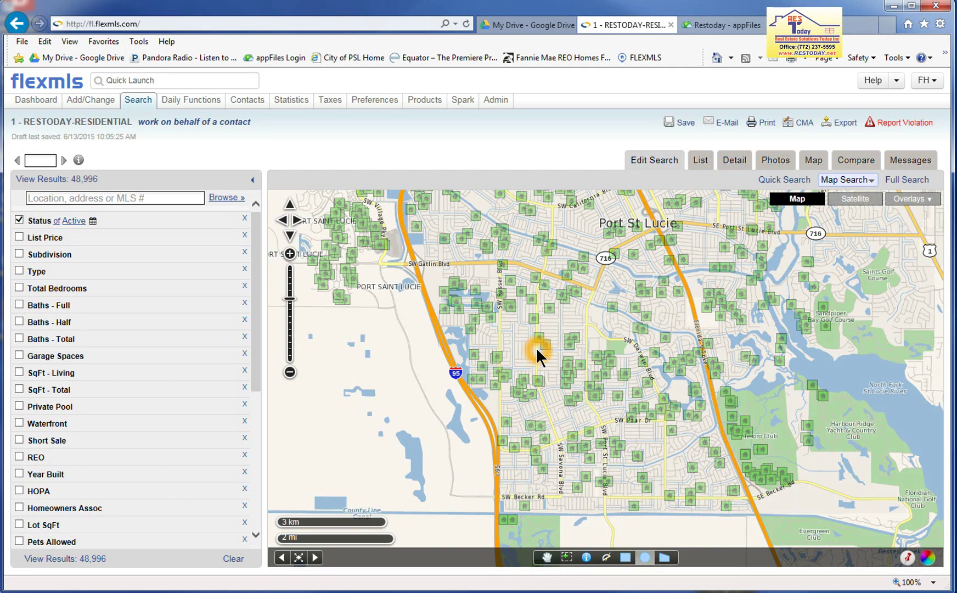
pyautogui.moveTo(551, 364)
pyautogui.mouseDown()
pyautogui.moveTo(595, 384)
pyautogui.moveTo(584, 380)
pyautogui.mouseUp()
pyautogui.moveTo(587, 379); pyautogui.dragTo(590, 382)
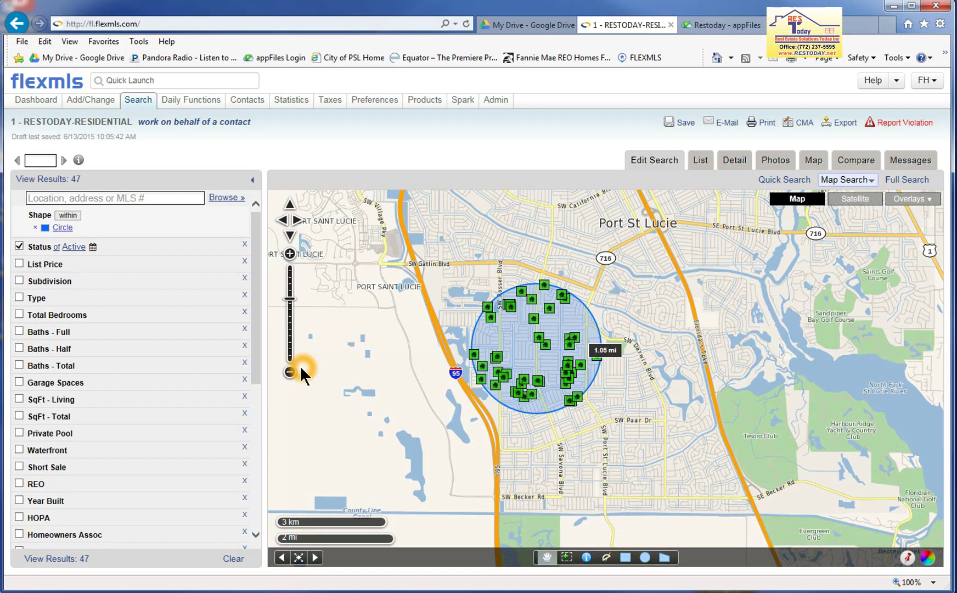
# Remove the circle from the search criteria and dismiss the prompt to plot listings
pyautogui.click(33, 225)
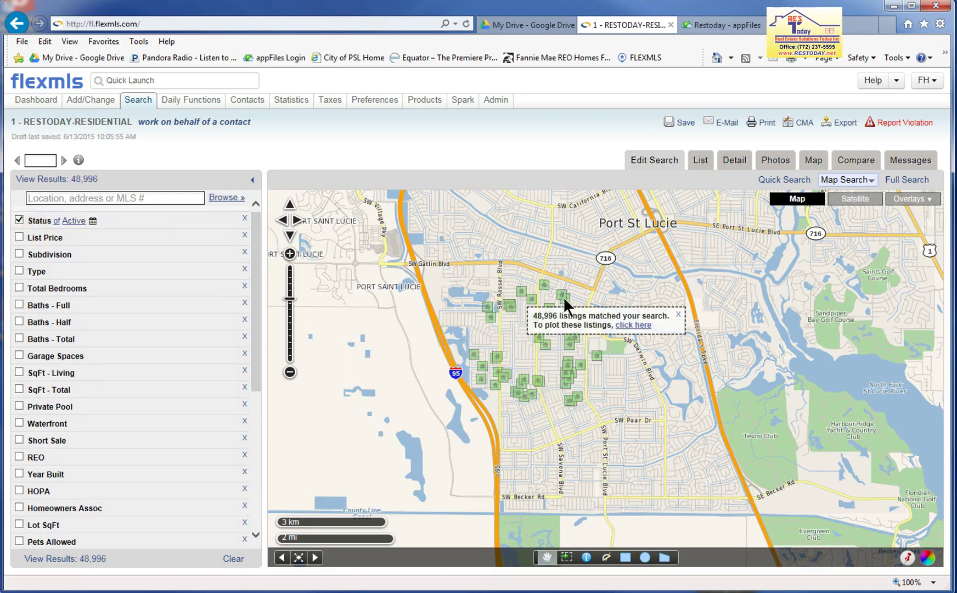
pyautogui.click(749, 507)
pyautogui.click(665, 558)
pyautogui.click(680, 315)
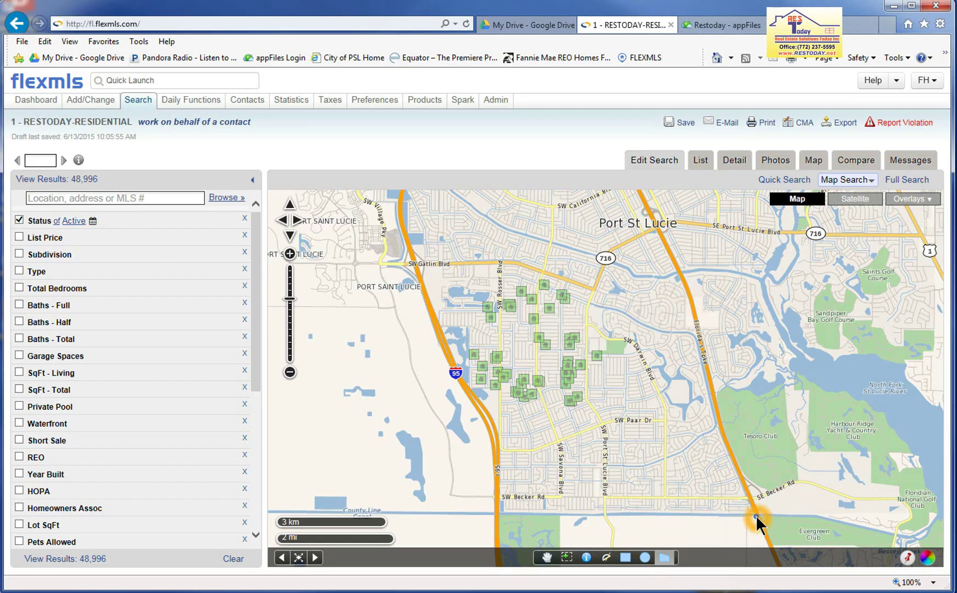
# Draw a polygon search shape bounded by the County Line Canal, I-95, SW Gatlin Blvd, route 716 and Florida's Turnpike
pyautogui.click(629, 512)
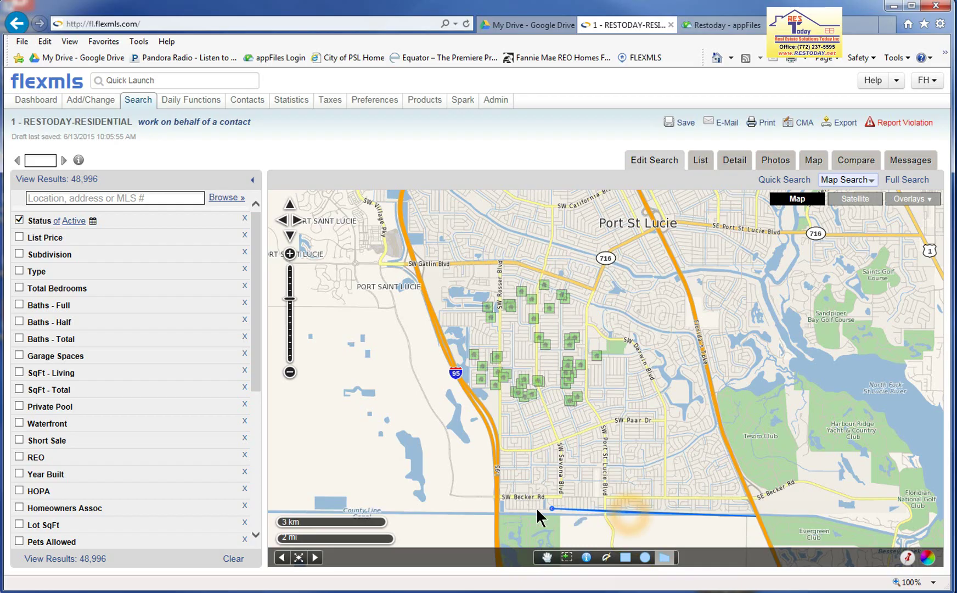
pyautogui.click(499, 508)
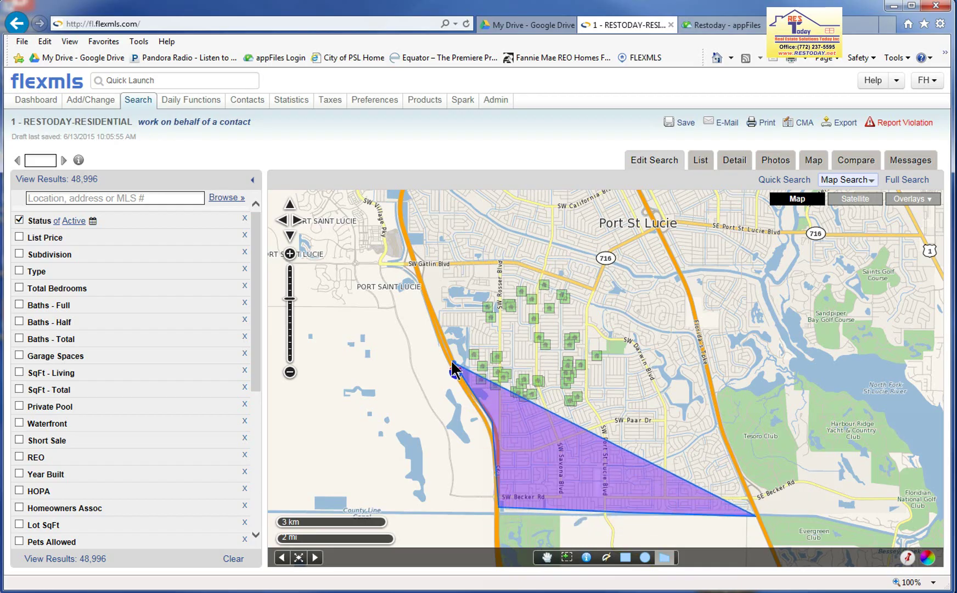
pyautogui.click(414, 261)
pyautogui.click(502, 261)
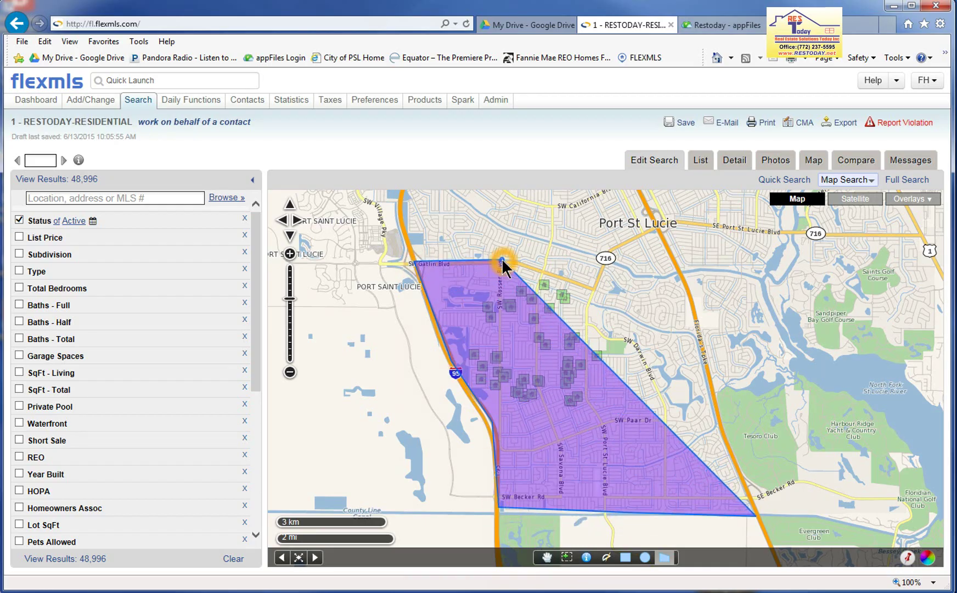
pyautogui.click(538, 268)
pyautogui.click(595, 288)
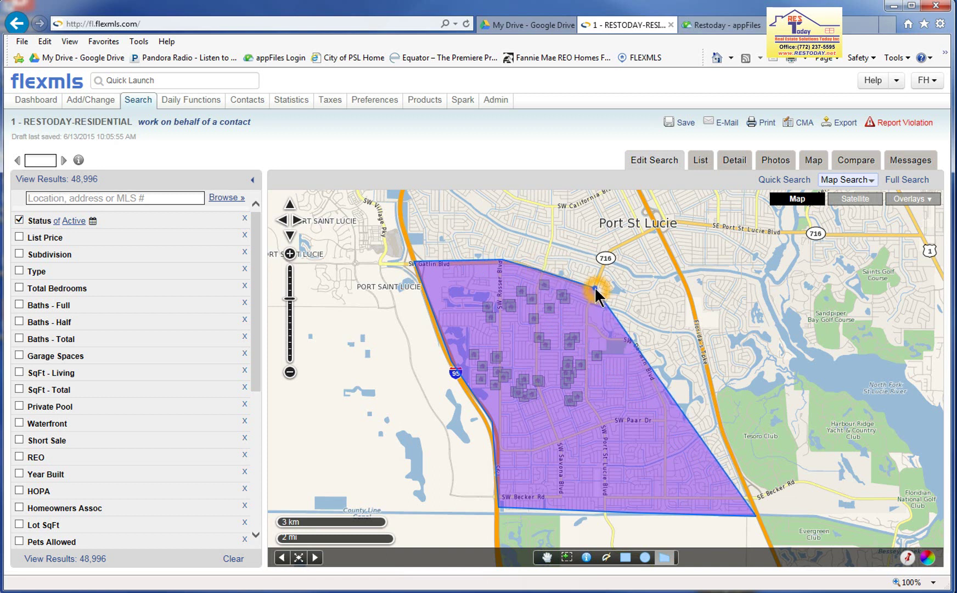
pyautogui.click(657, 228)
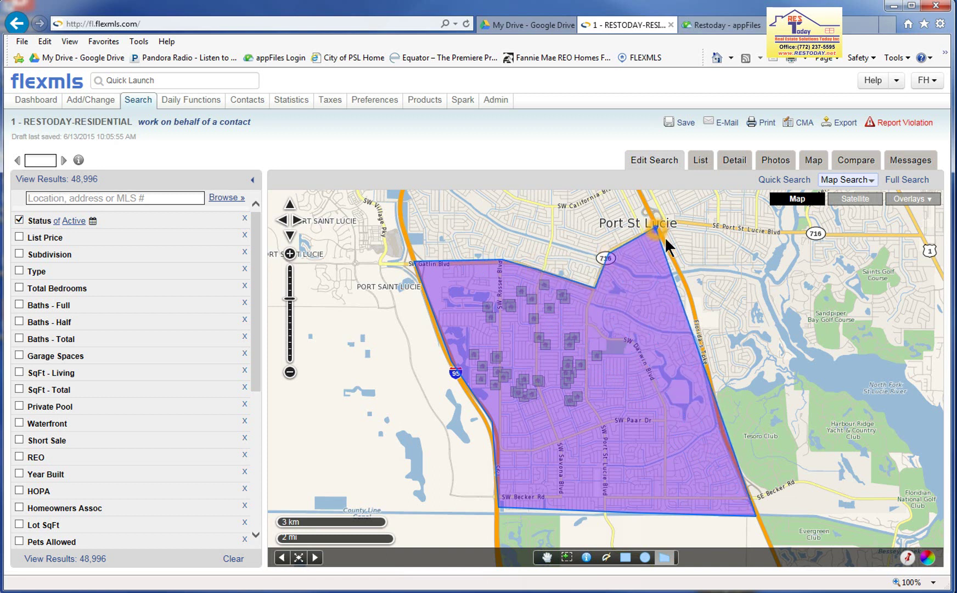
pyautogui.click(685, 285)
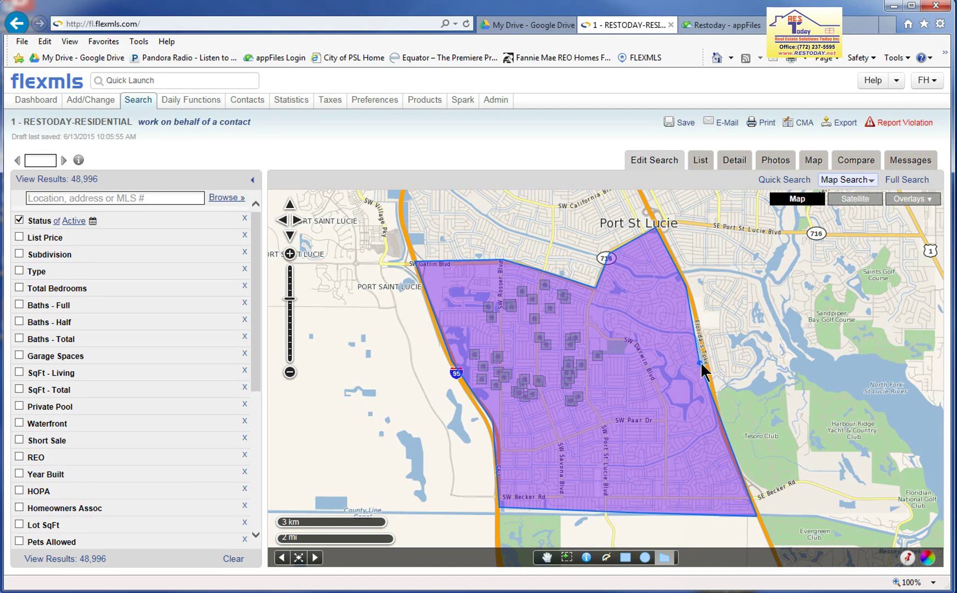
pyautogui.click(730, 442)
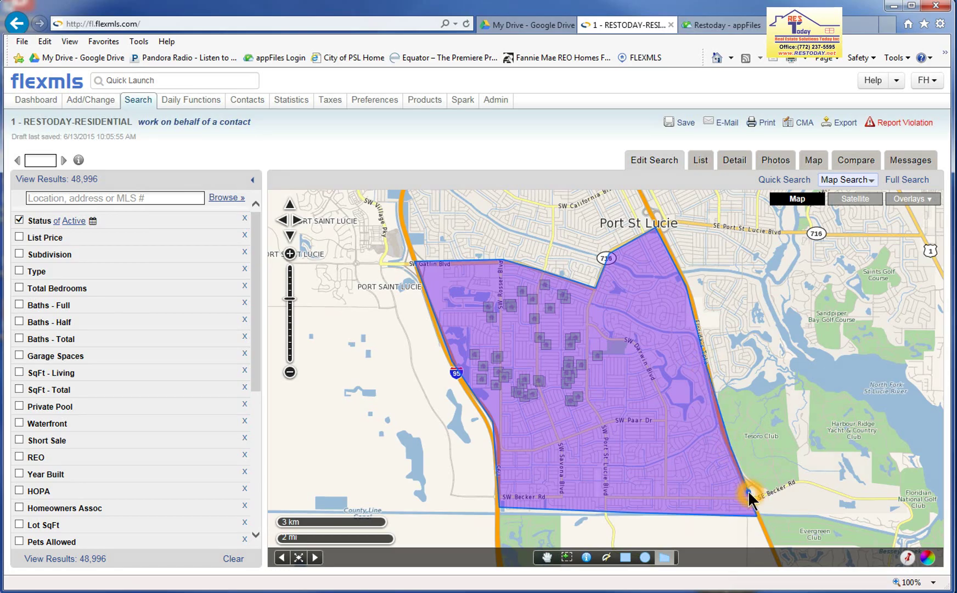
pyautogui.doubleClick(747, 490)
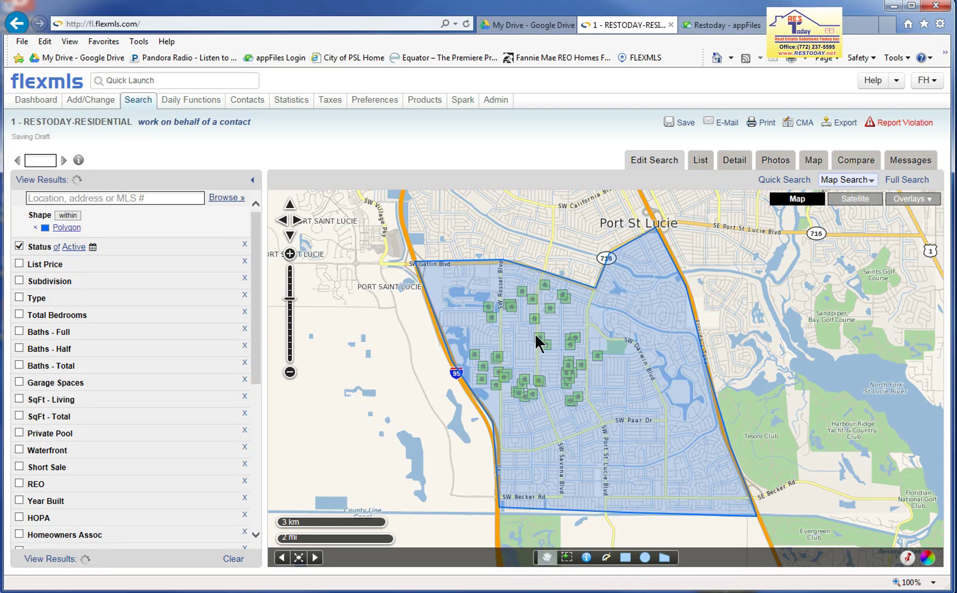
pyautogui.click(642, 431)
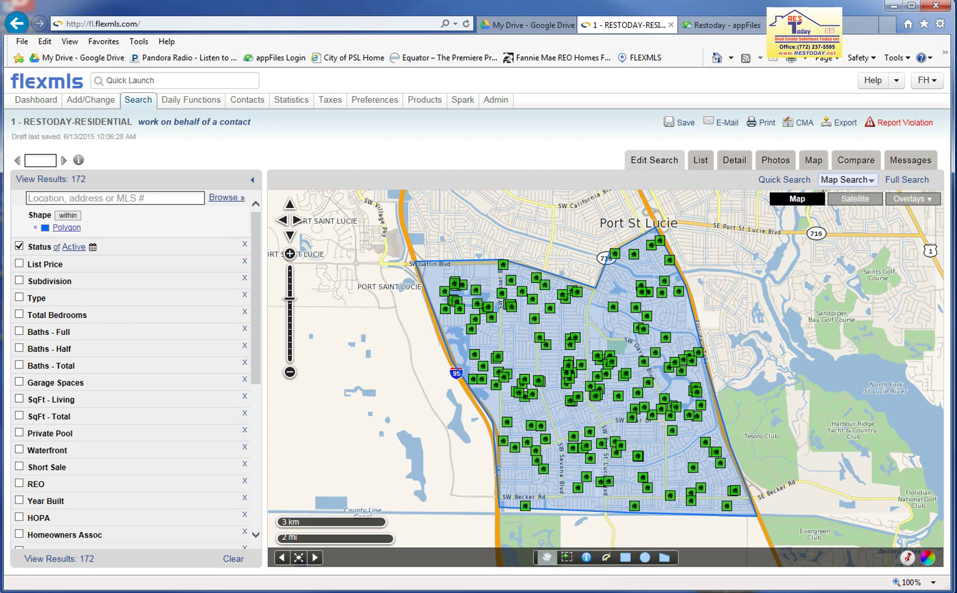
pyautogui.click(419, 303)
pyautogui.click(207, 222)
pyautogui.click(676, 316)
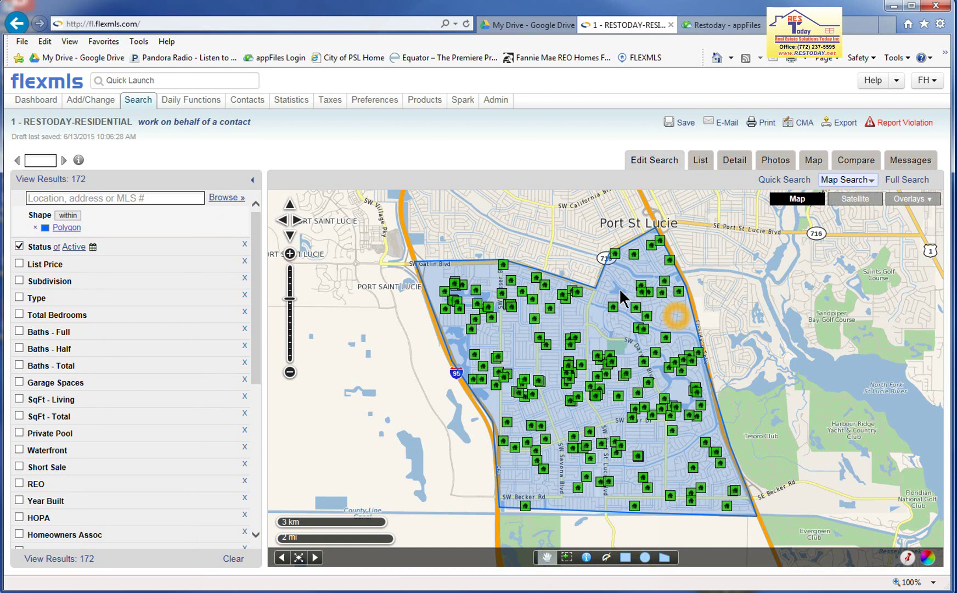
# Add zip code 34953 to the search criteria alongside the polygon
pyautogui.click(86, 196)
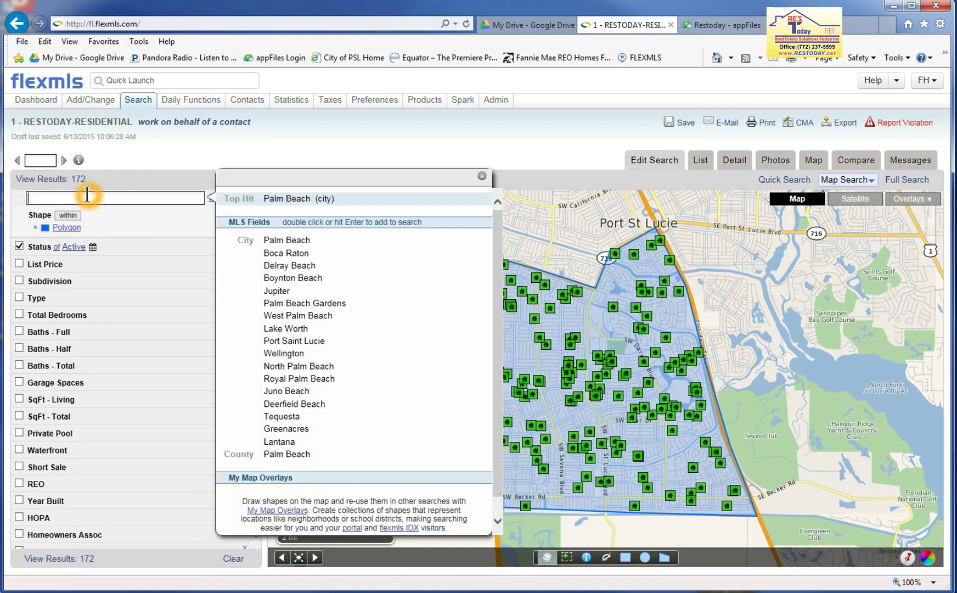
pyautogui.write('34953')
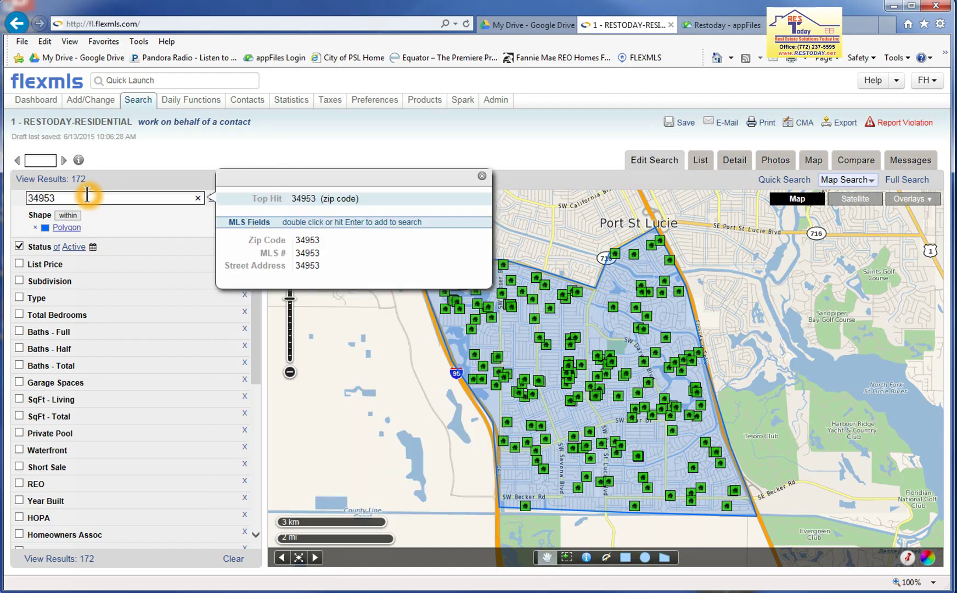
pyautogui.click(311, 241)
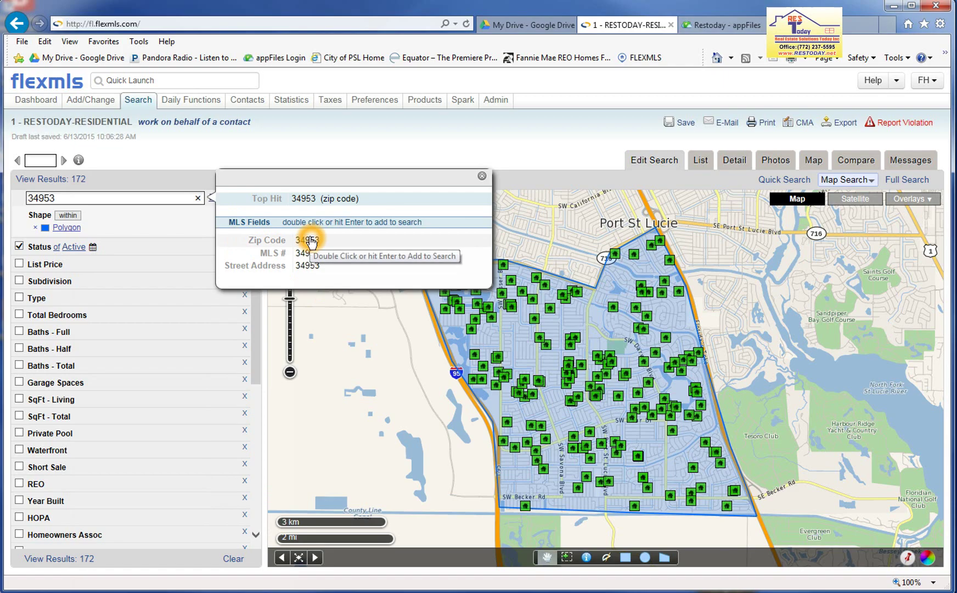
pyautogui.click(311, 242)
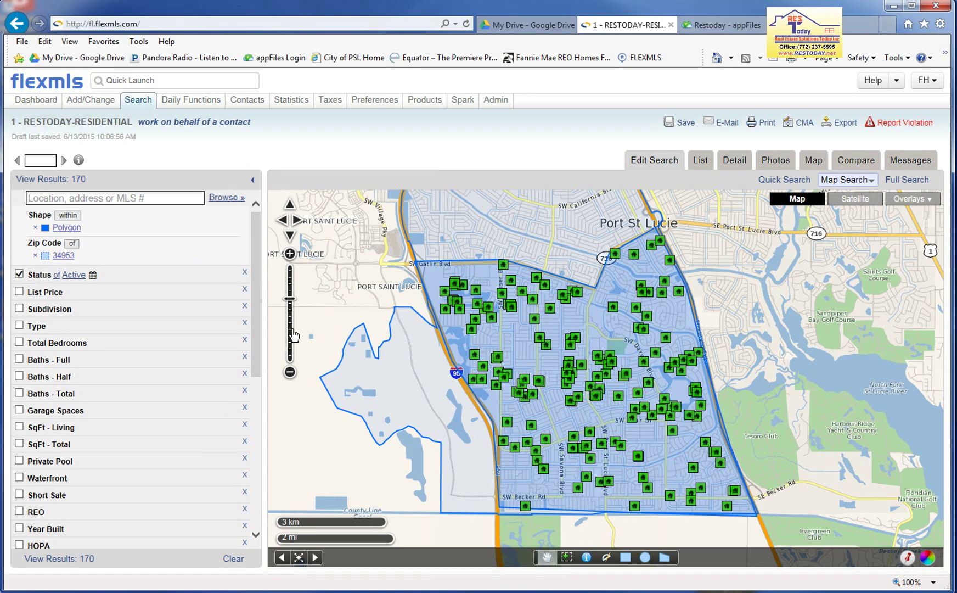
# Compare the full zip code boundary with the polygon and remove the polygon from the search criteria
pyautogui.click(275, 375)
pyautogui.moveTo(351, 282); pyautogui.dragTo(361, 326)
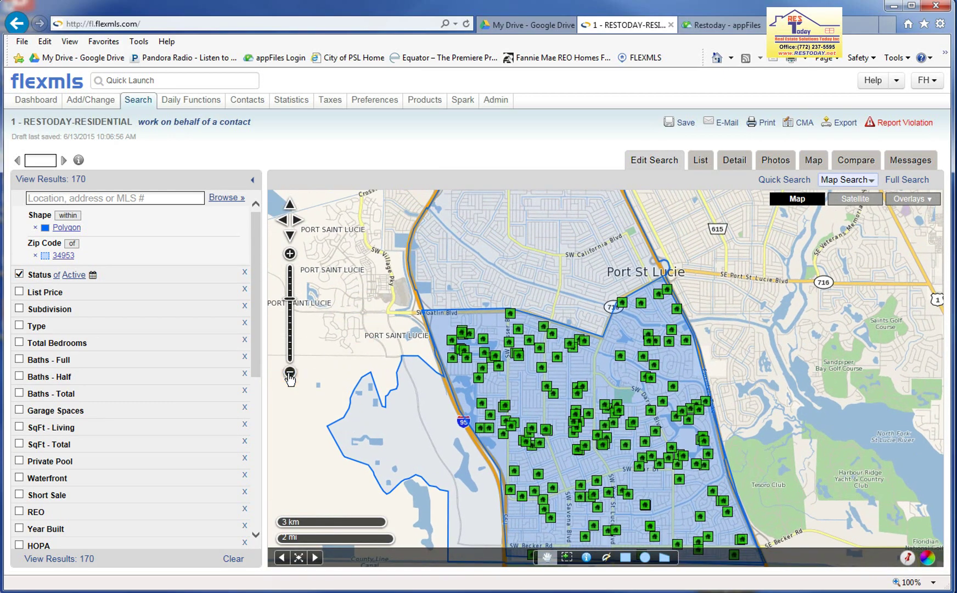
pyautogui.click(290, 373)
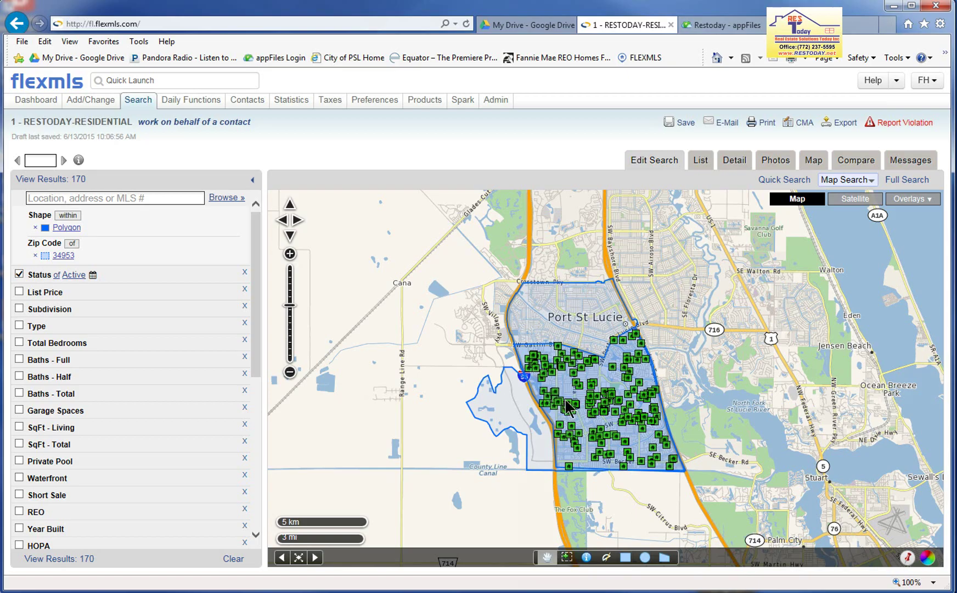
pyautogui.click(673, 393)
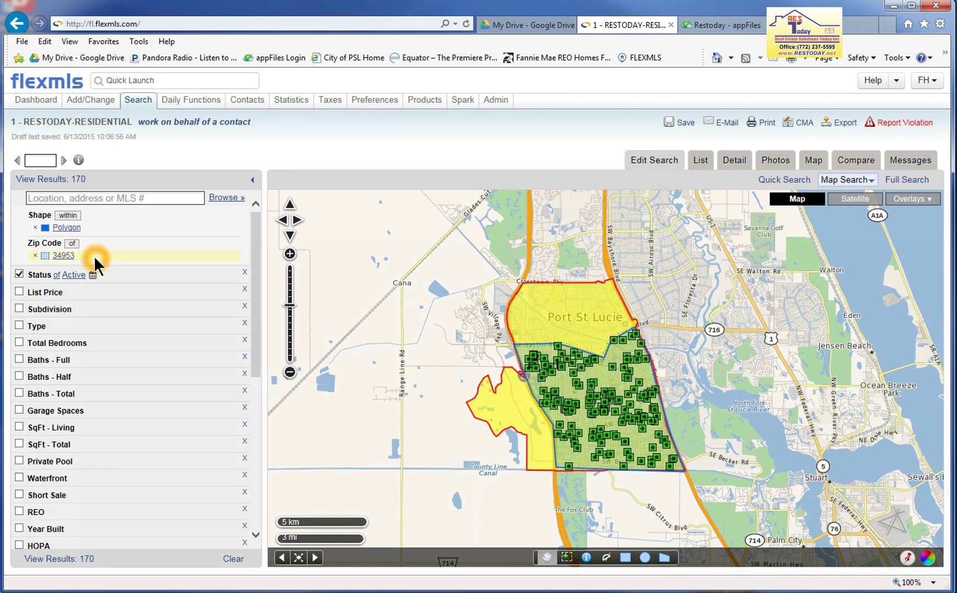
pyautogui.click(33, 227)
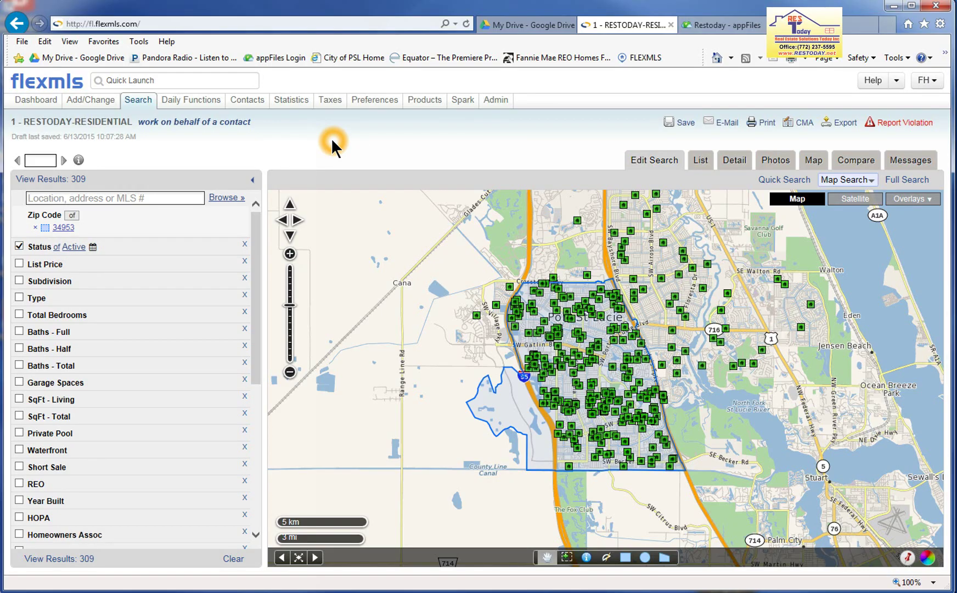
# Remove zip code 34953 from the search criteria and dismiss the prompt to plot listings
pyautogui.click(58, 229)
pyautogui.moveTo(702, 390); pyautogui.dragTo(662, 397)
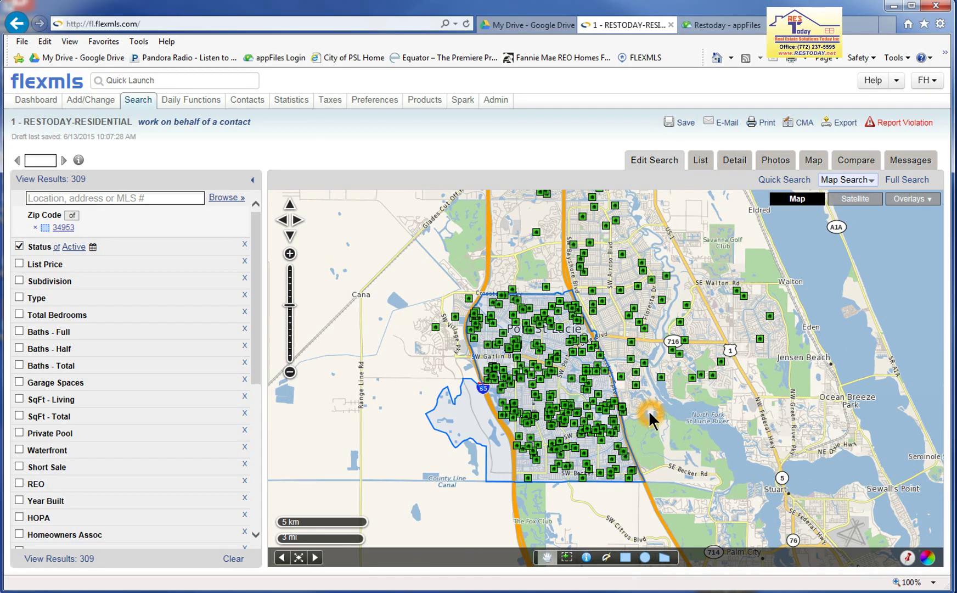
pyautogui.moveTo(651, 407); pyautogui.dragTo(635, 436)
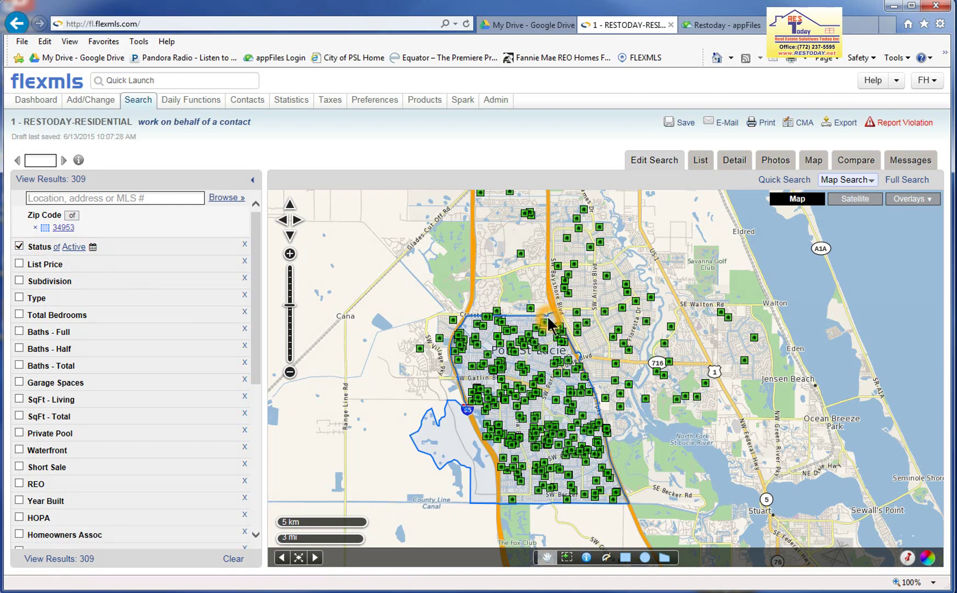
pyautogui.click(34, 235)
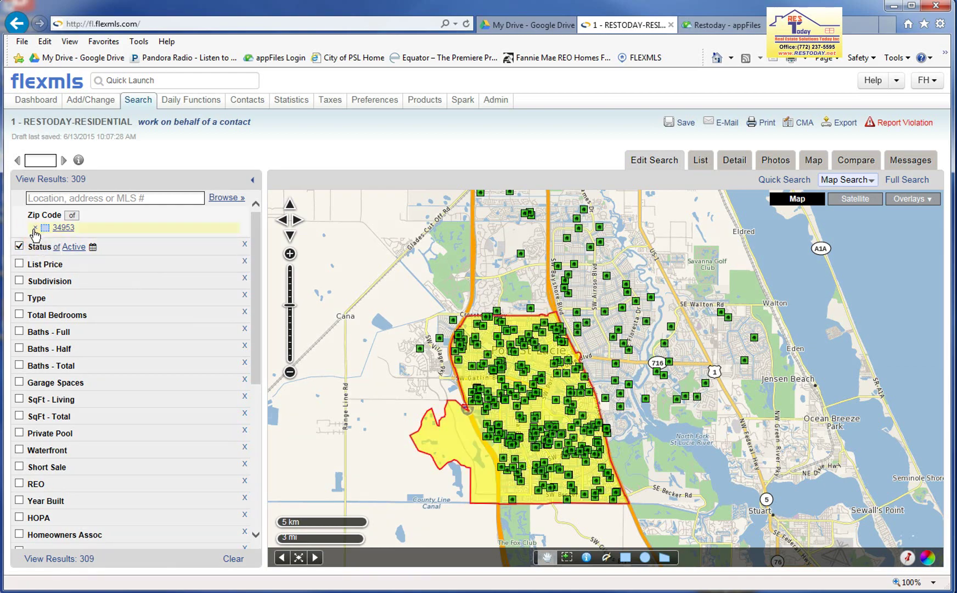
pyautogui.click(34, 228)
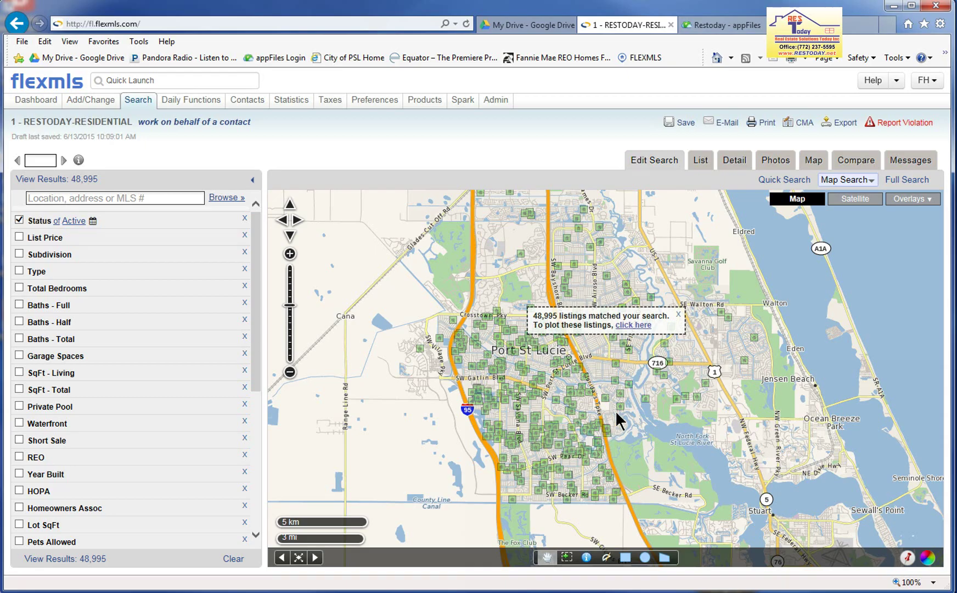
pyautogui.moveTo(666, 443)
pyautogui.mouseDown()
pyautogui.moveTo(643, 437)
pyautogui.moveTo(677, 438)
pyautogui.mouseUp()
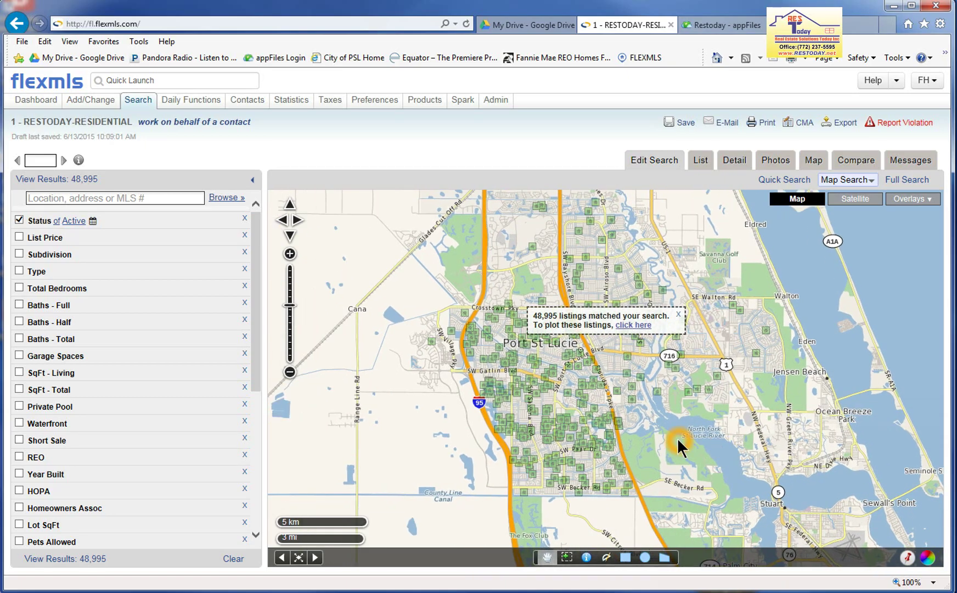
pyautogui.click(679, 314)
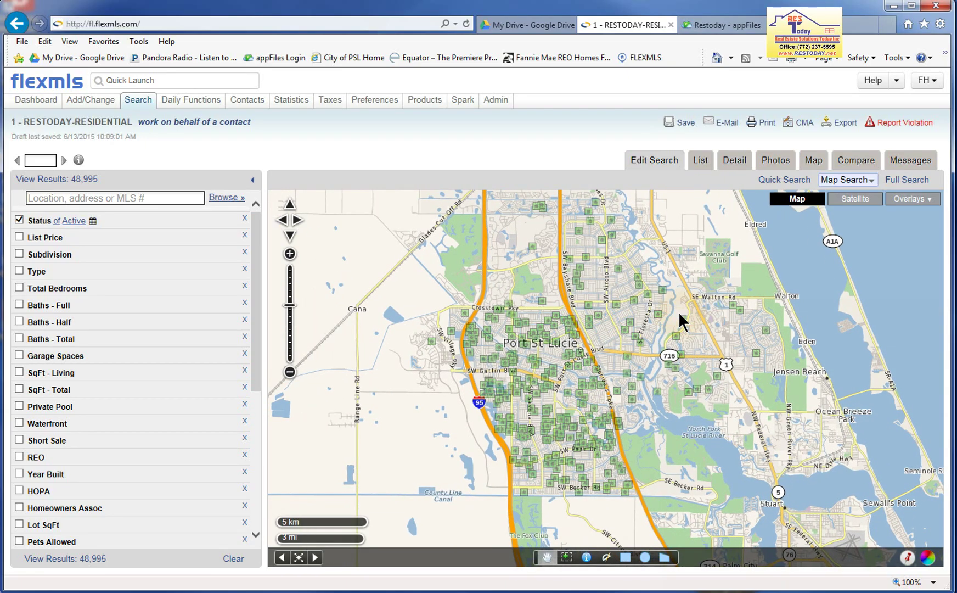
# Draw a polygon search shape between I-95 and Florida's Turnpike, from Crosstown Pkwy south to the canal and route 716 in Port St Lucie
pyautogui.moveTo(652, 427); pyautogui.dragTo(694, 431)
pyautogui.doubleClick(607, 451)
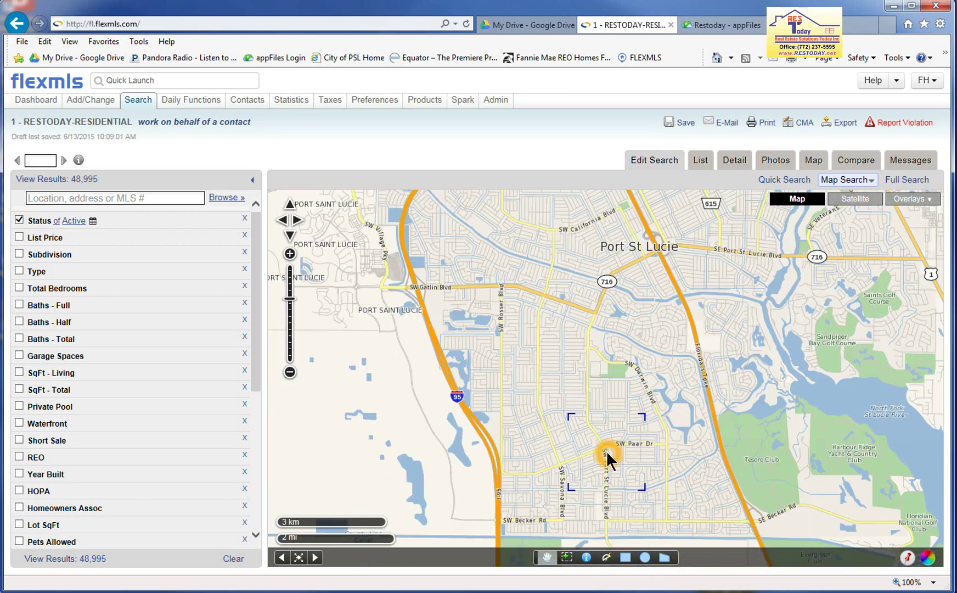
pyautogui.moveTo(635, 447); pyautogui.dragTo(650, 426)
pyautogui.moveTo(654, 475); pyautogui.dragTo(636, 482)
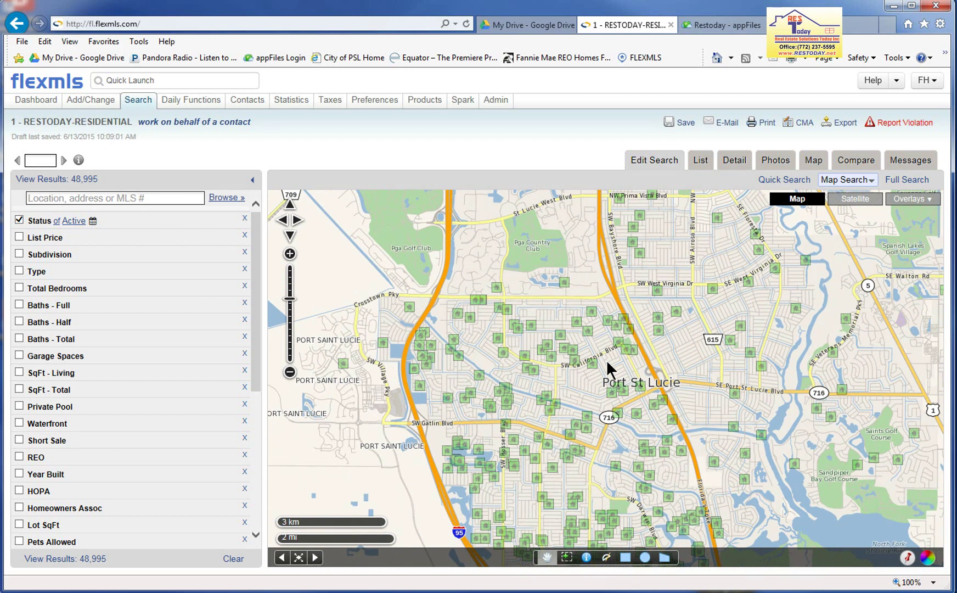
pyautogui.click(664, 556)
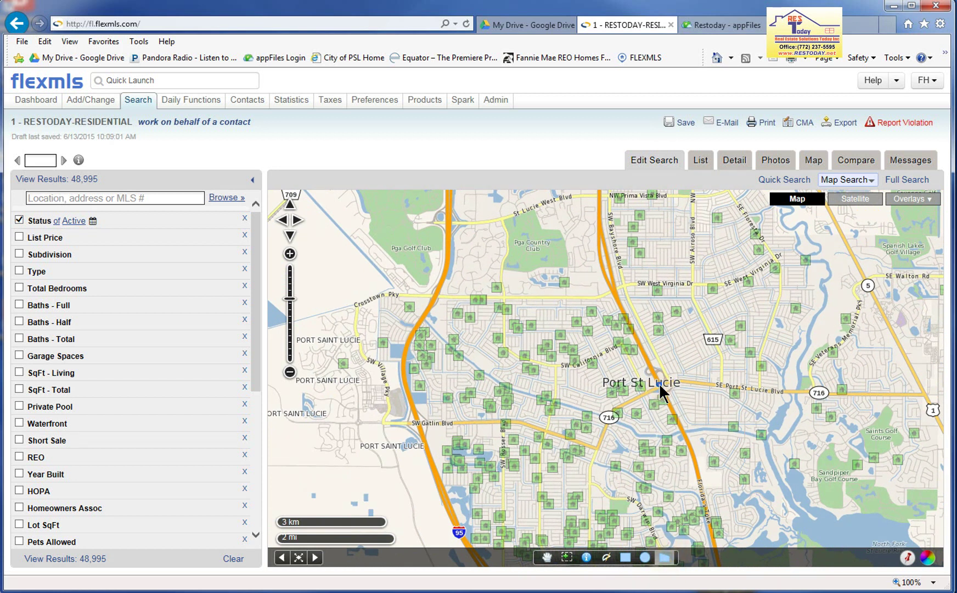
pyautogui.click(603, 408)
pyautogui.click(647, 386)
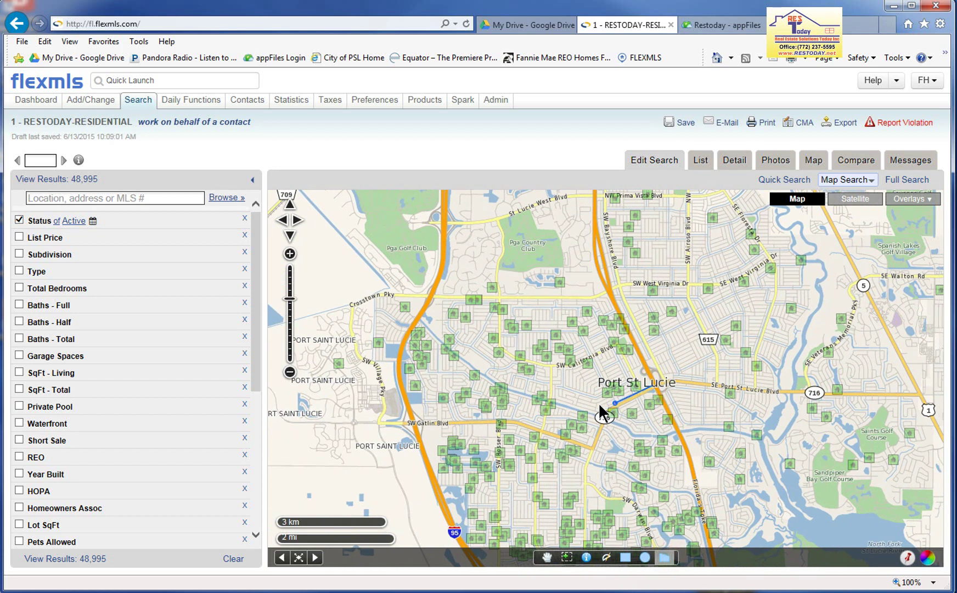
pyautogui.click(516, 391)
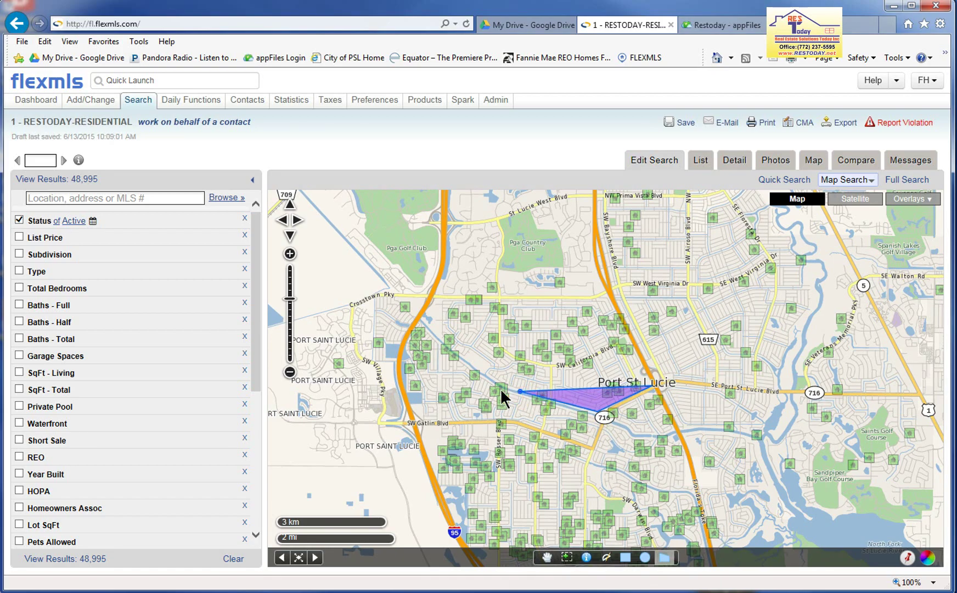
pyautogui.click(454, 358)
pyautogui.click(422, 323)
pyautogui.click(432, 295)
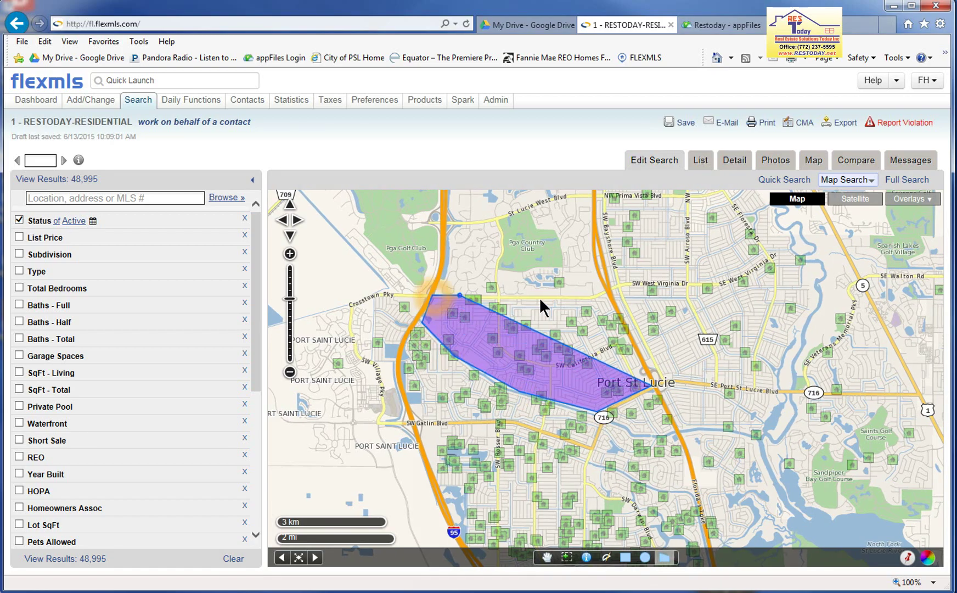
pyautogui.click(557, 297)
pyautogui.click(609, 293)
pyautogui.click(629, 333)
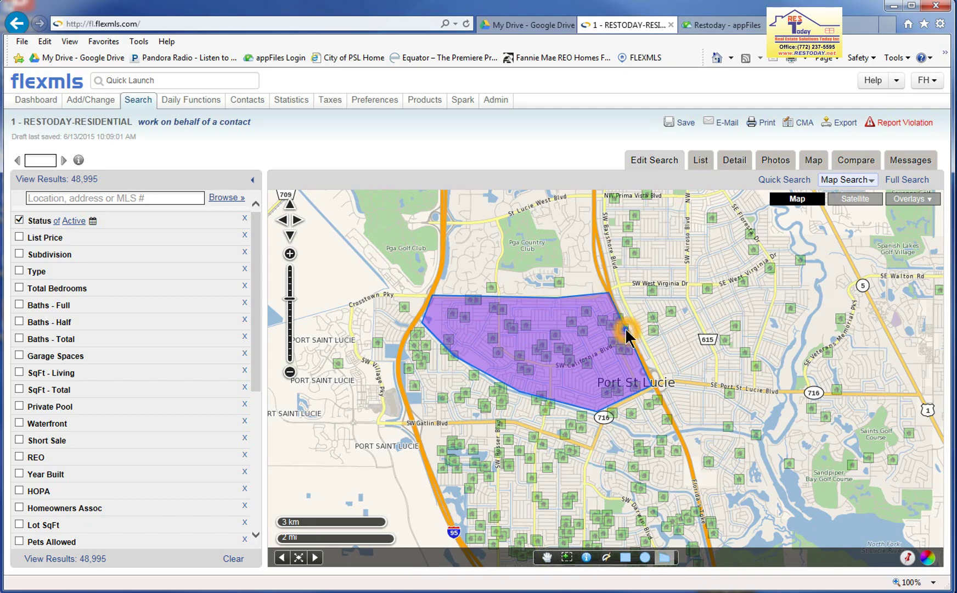
pyautogui.click(631, 333)
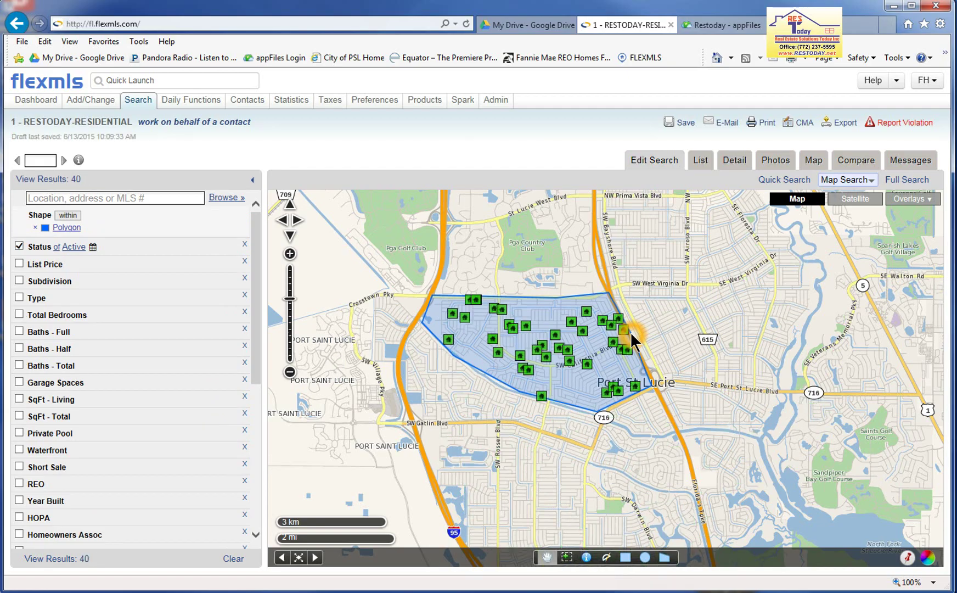
# Draw a second polygon search shape farther north, between I-95 and Florida's Turnpike, bounded by W Midway Rd and Glades Cut Off Rd
pyautogui.moveTo(701, 250); pyautogui.dragTo(772, 443)
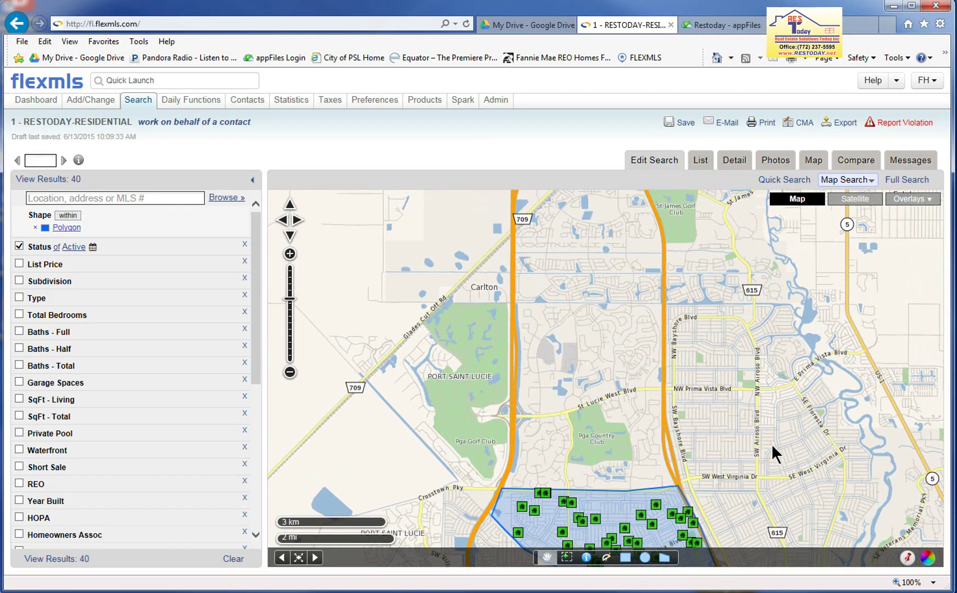
pyautogui.moveTo(738, 325); pyautogui.dragTo(745, 430)
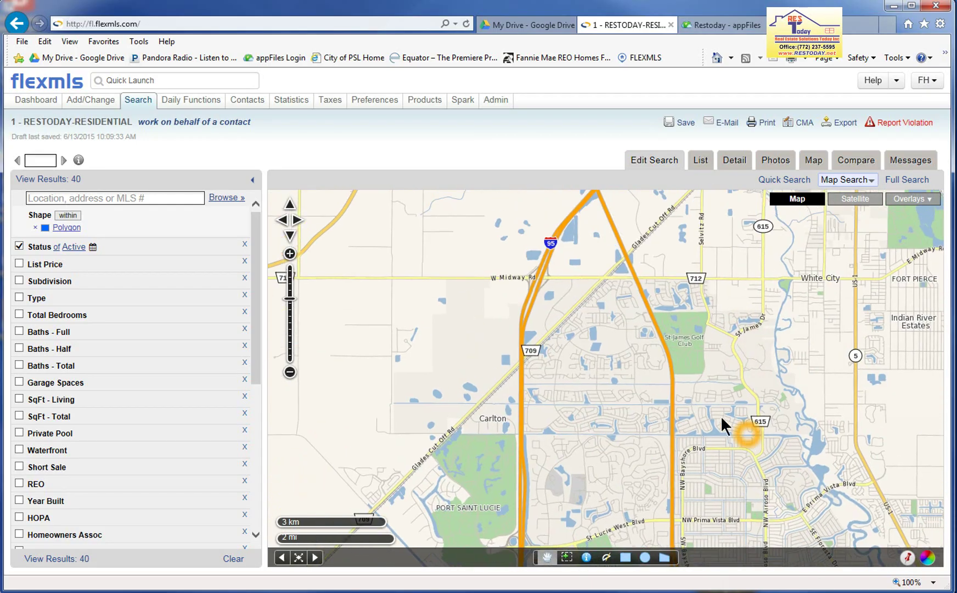
pyautogui.click(665, 558)
pyautogui.click(661, 373)
pyautogui.click(603, 281)
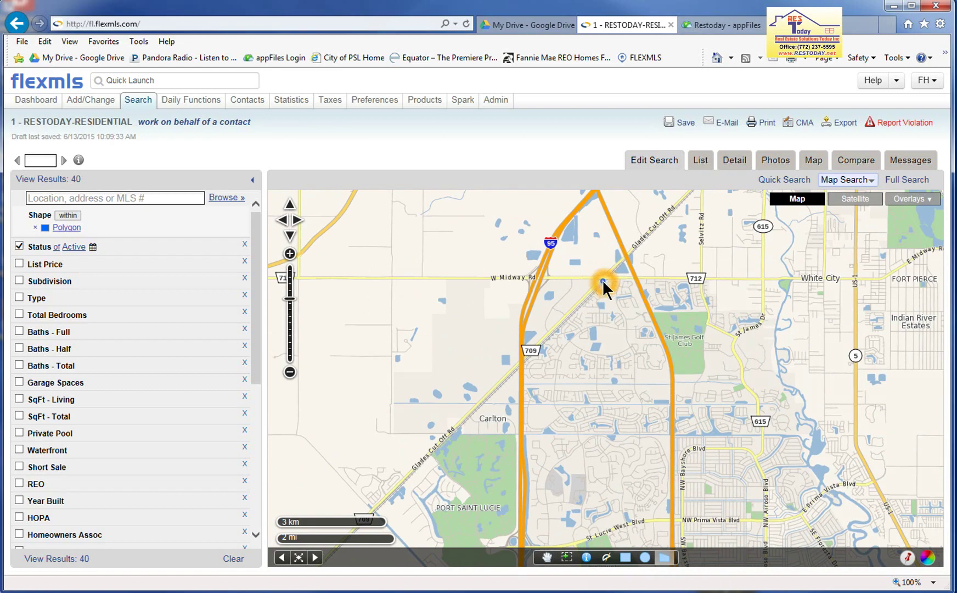
pyautogui.click(634, 275)
pyautogui.click(669, 350)
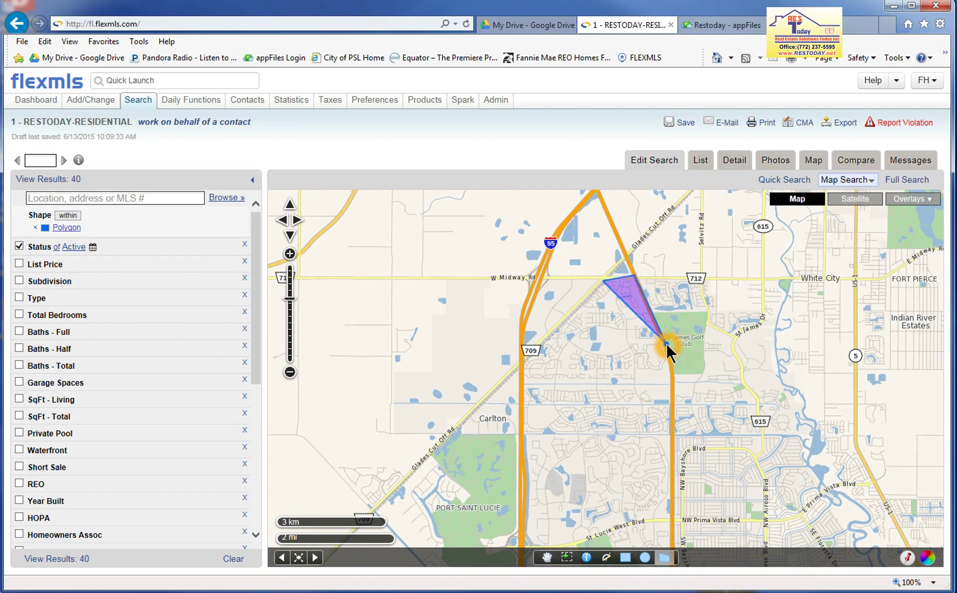
pyautogui.click(670, 402)
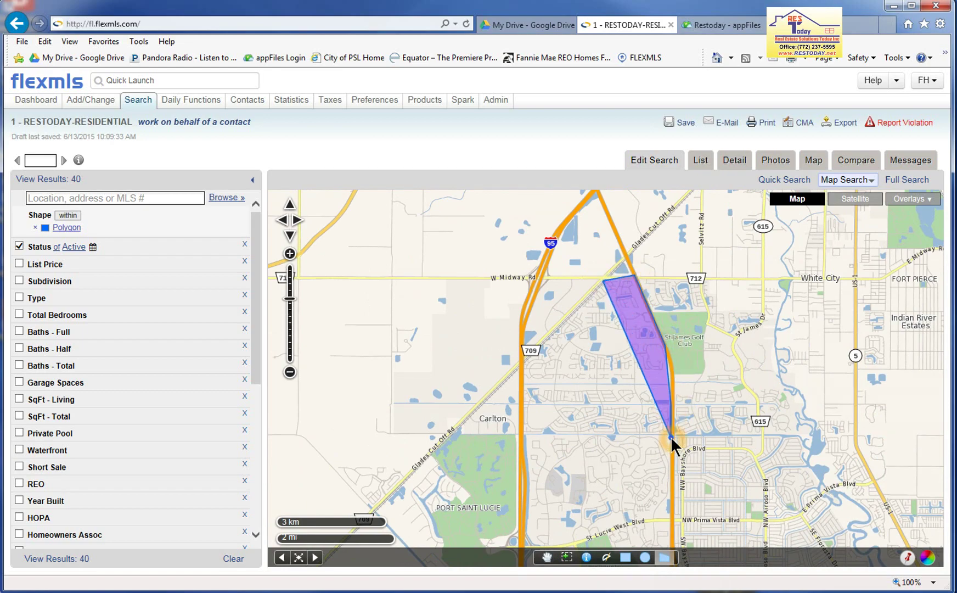
pyautogui.click(670, 437)
pyautogui.click(527, 431)
pyautogui.click(522, 356)
pyautogui.doubleClick(586, 300)
pyautogui.click(622, 288)
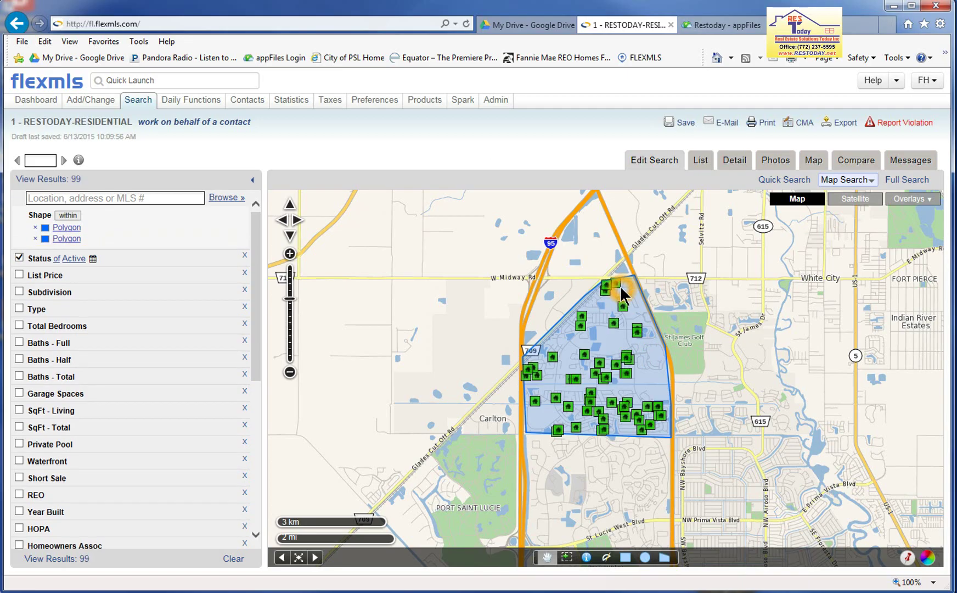
# Save the two-polygon search as a new search named TORINO-CALIFORNIA-CLIENT, with no contact assigned
pyautogui.click(289, 373)
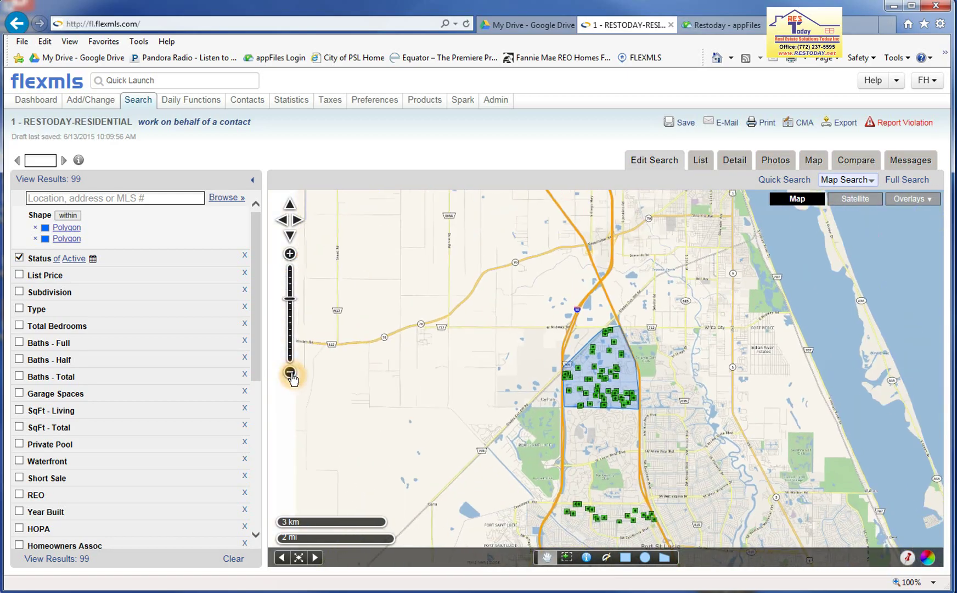
pyautogui.click(625, 461)
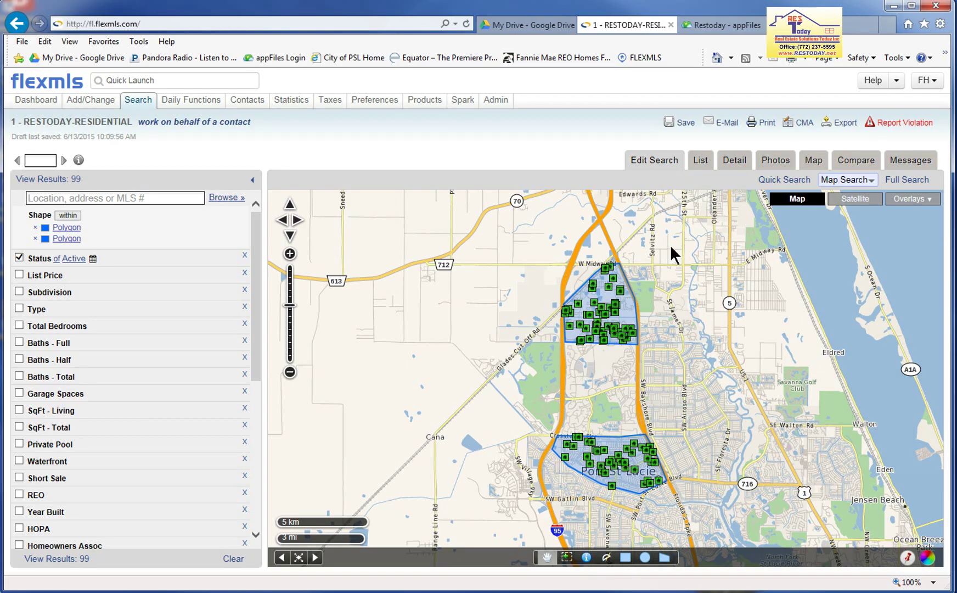
pyautogui.click(679, 130)
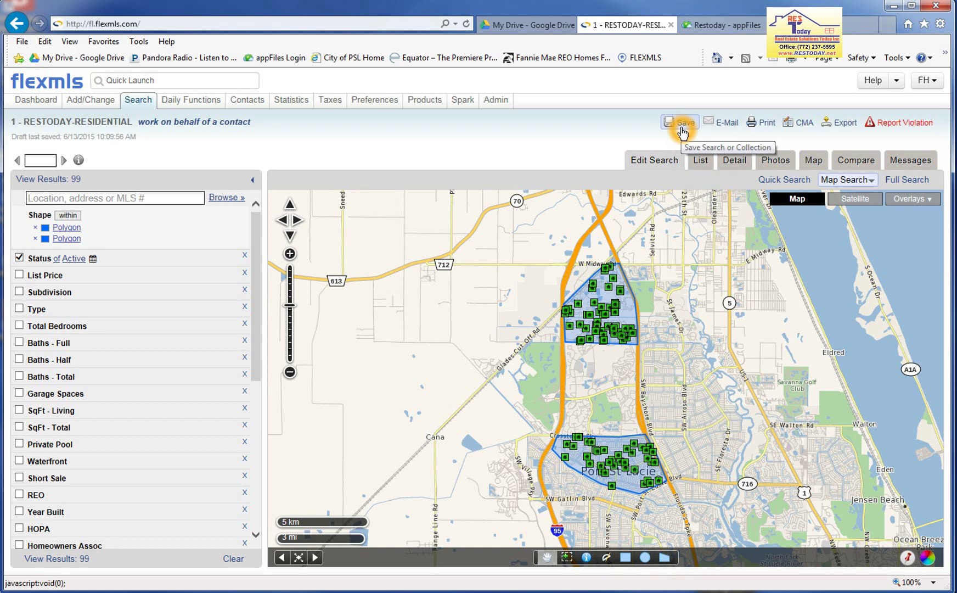
pyautogui.click(682, 132)
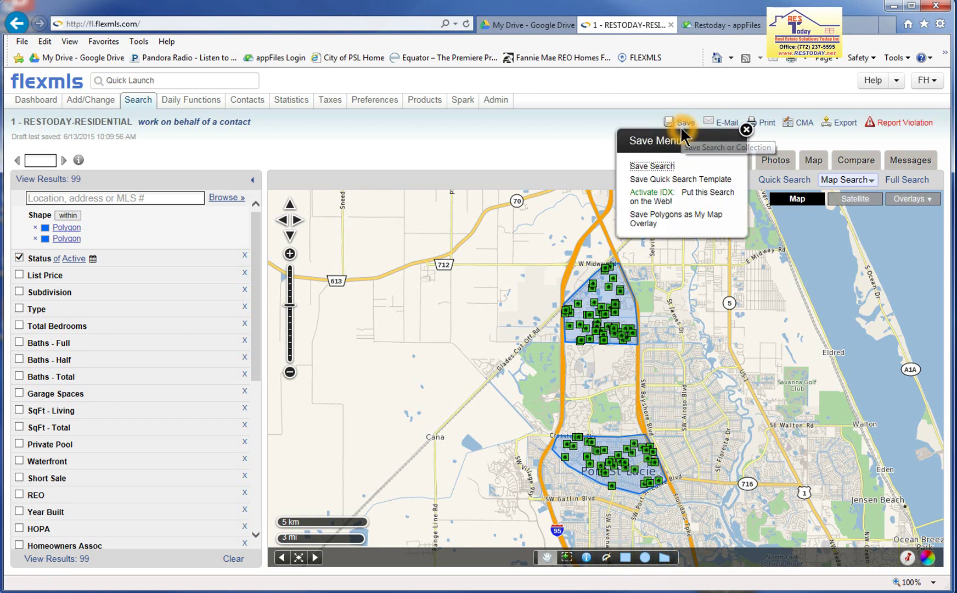
pyautogui.click(658, 167)
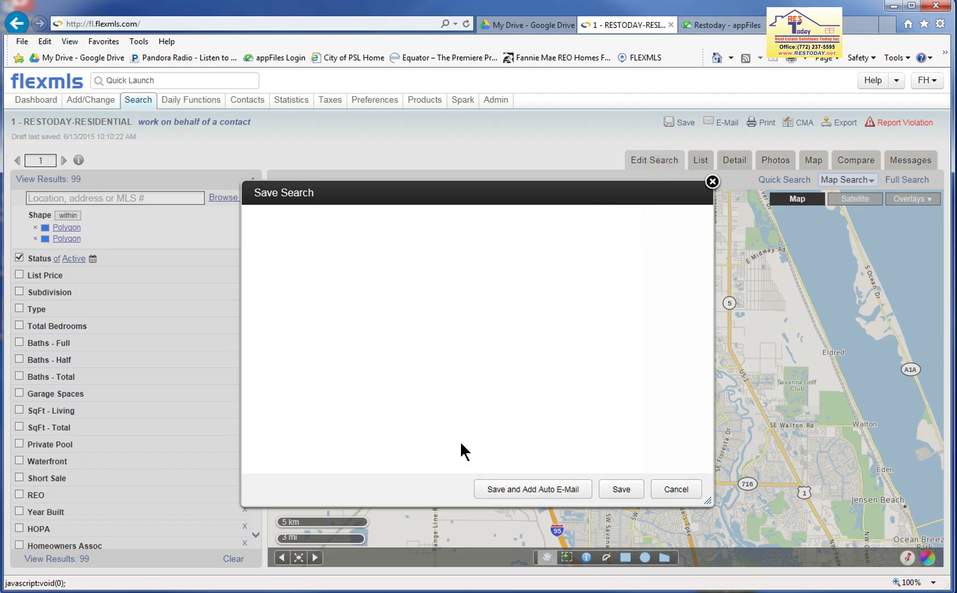
pyautogui.click(470, 328)
pyautogui.click(300, 245)
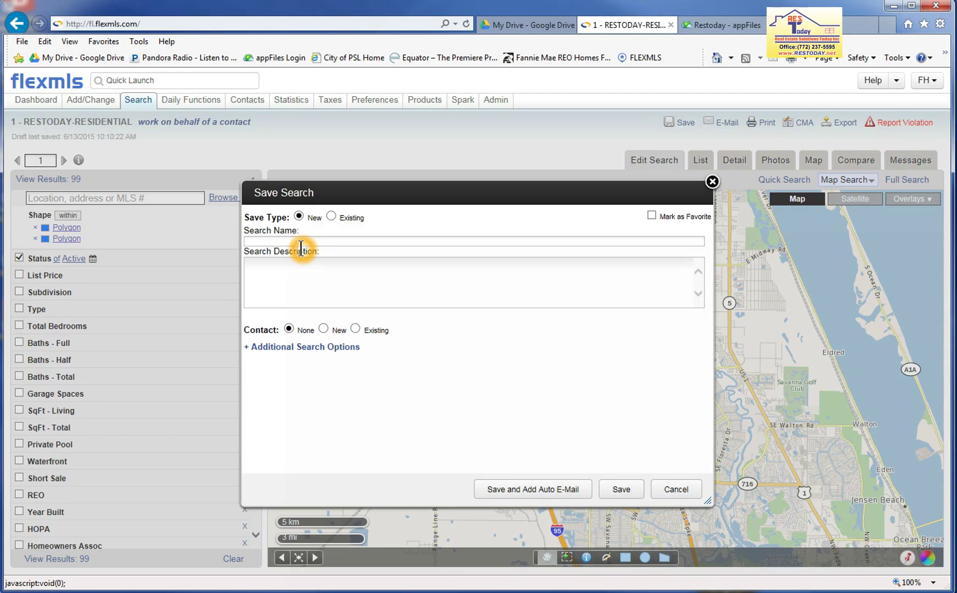
pyautogui.click(275, 240)
pyautogui.write('TORINO-CALIFORNIA-CLIENT')
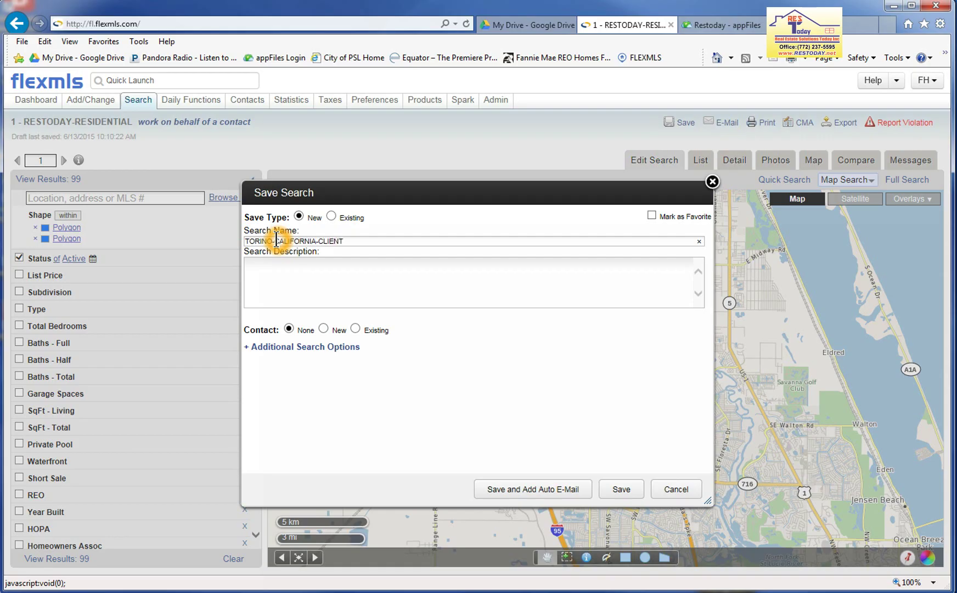
pyautogui.click(623, 489)
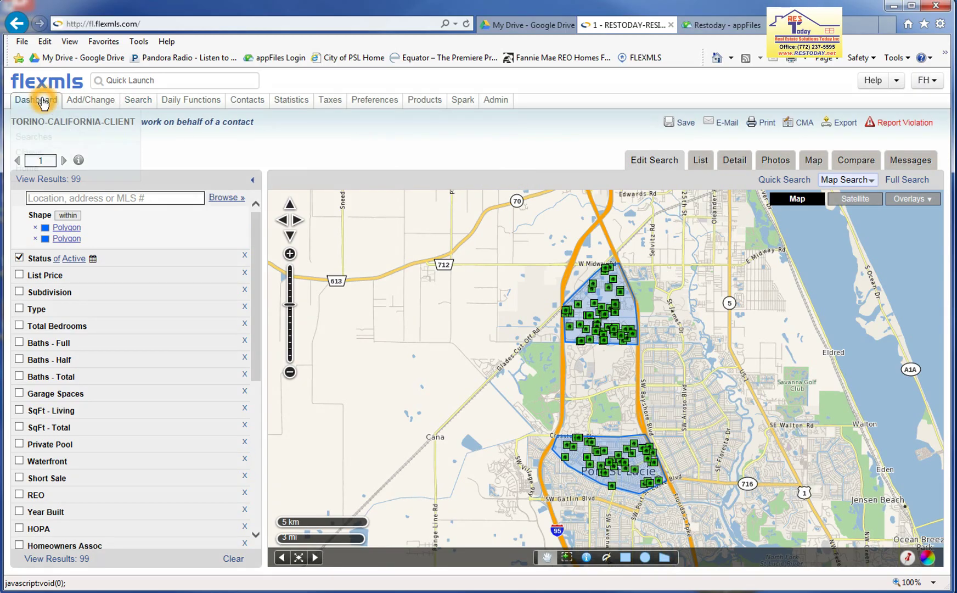
# Return to the dashboard home page and open the list of saved searches
pyautogui.moveTo(36, 100)
pyautogui.click(32, 169)
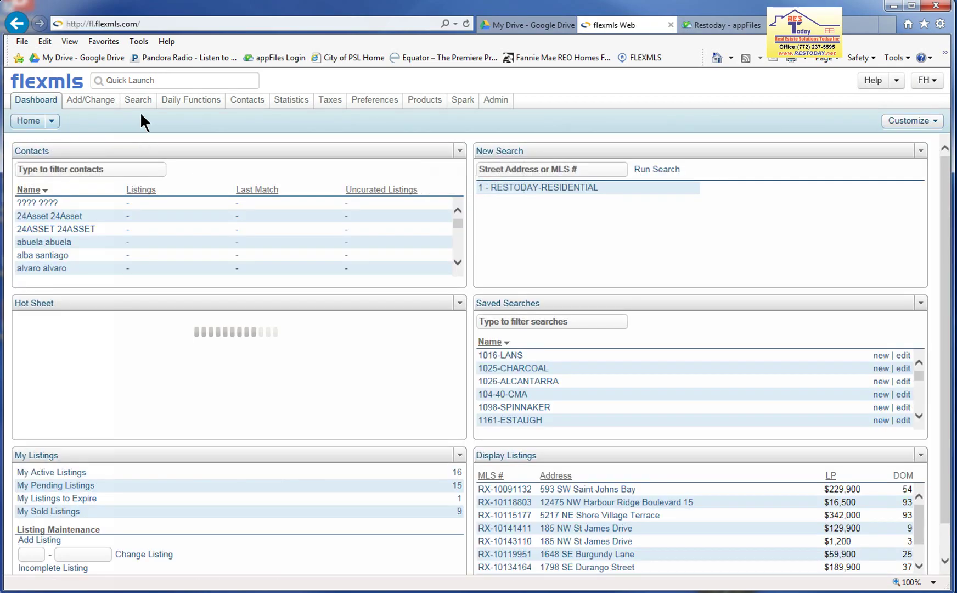
pyautogui.moveTo(140, 102)
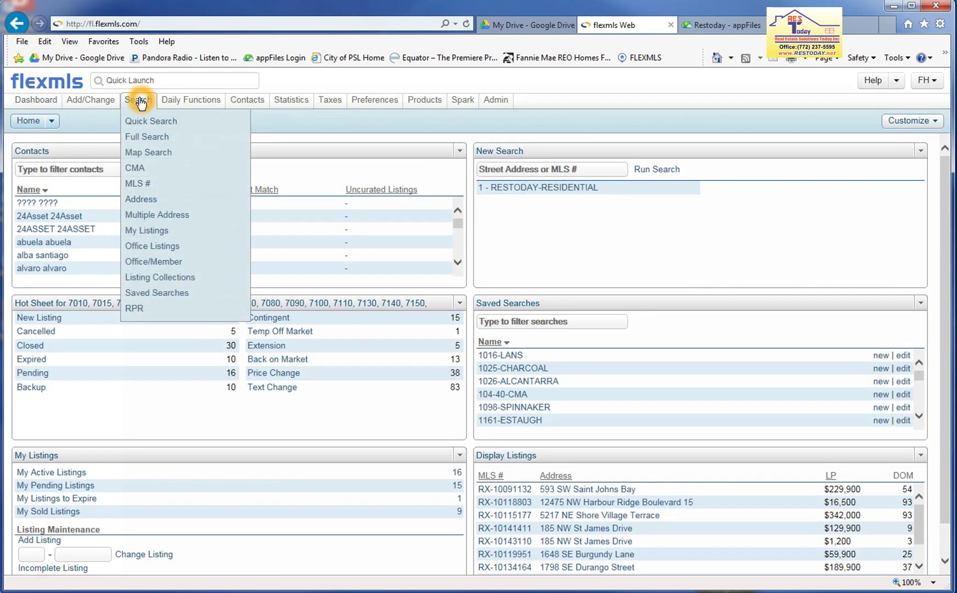
pyautogui.click(148, 293)
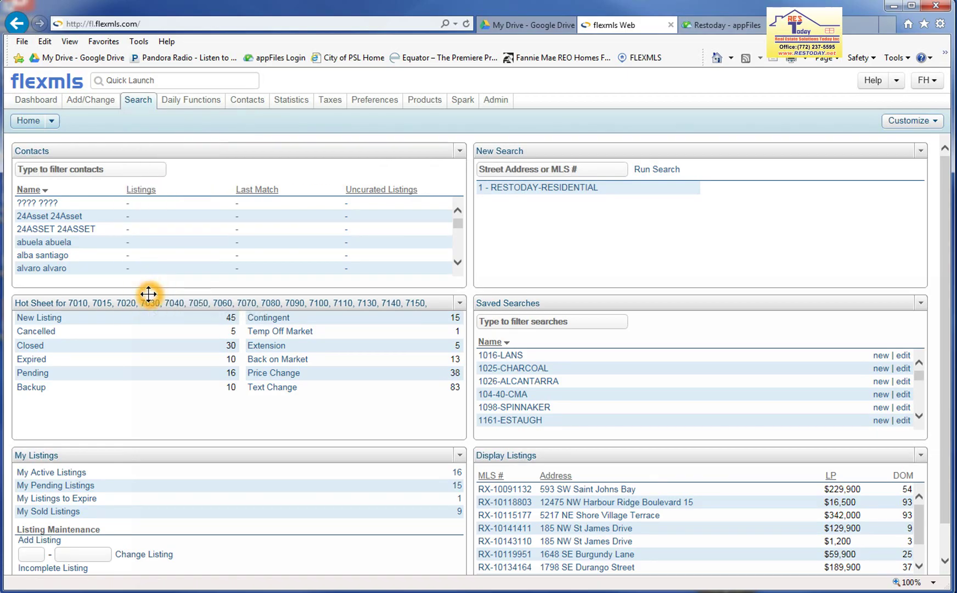
# Find the saved search TORINO-CALIFORNIA-CLIENT and open it for editing
pyautogui.scroll(-20, 166, 404)
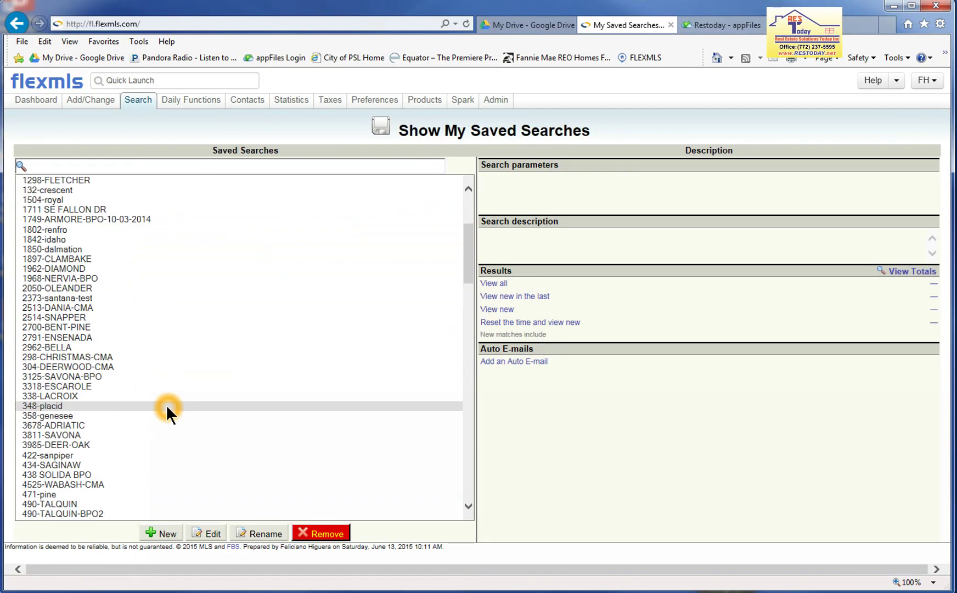
pyautogui.scroll(-20, 137, 420)
pyautogui.scroll(-5, 137, 421)
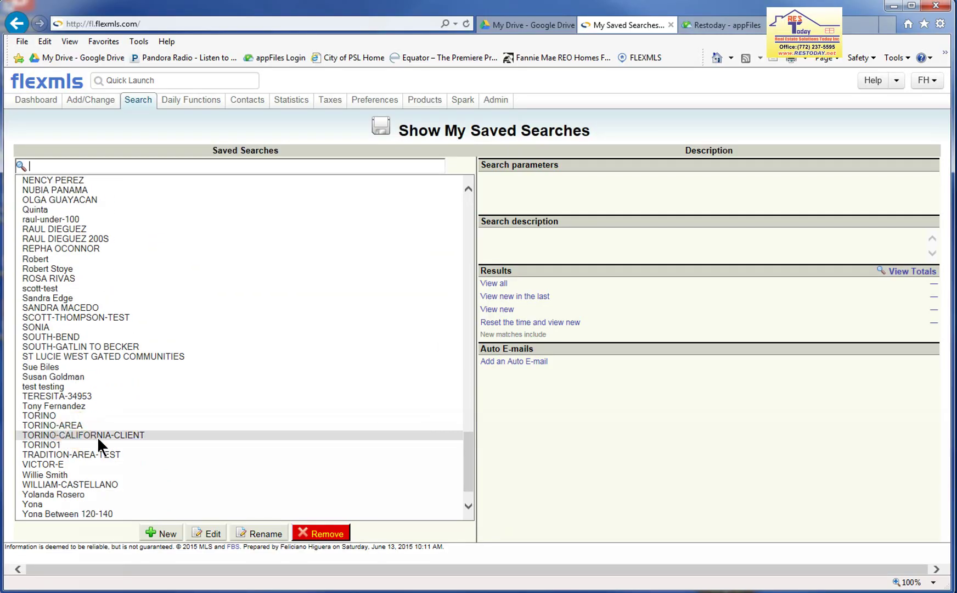
pyautogui.click(115, 435)
pyautogui.click(213, 534)
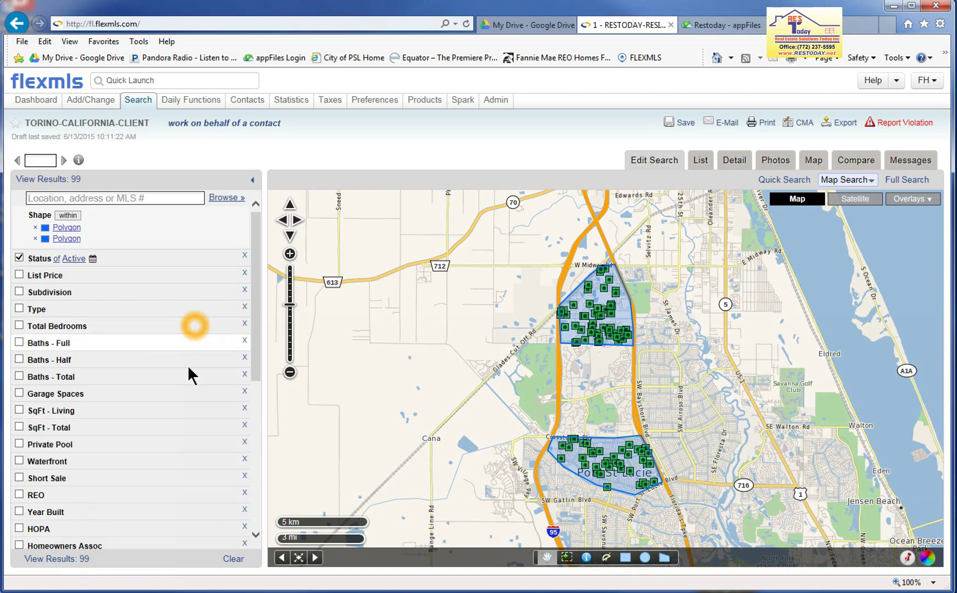
pyautogui.click(521, 386)
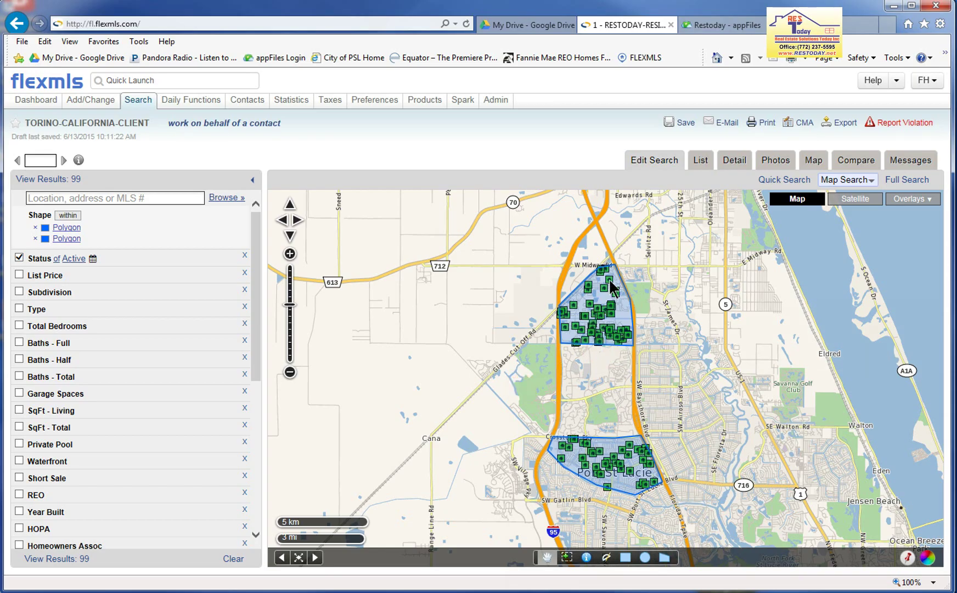
pyautogui.click(624, 321)
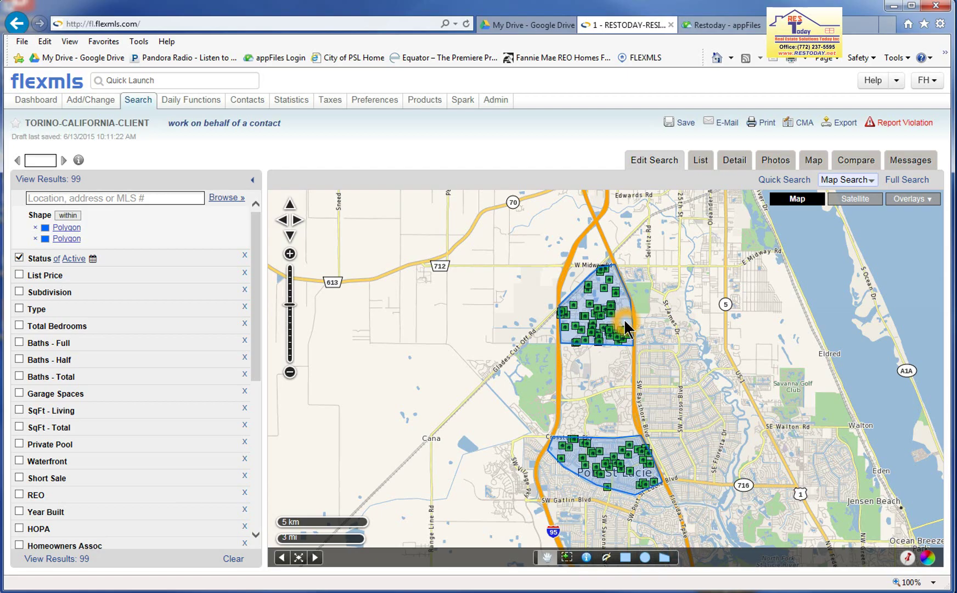